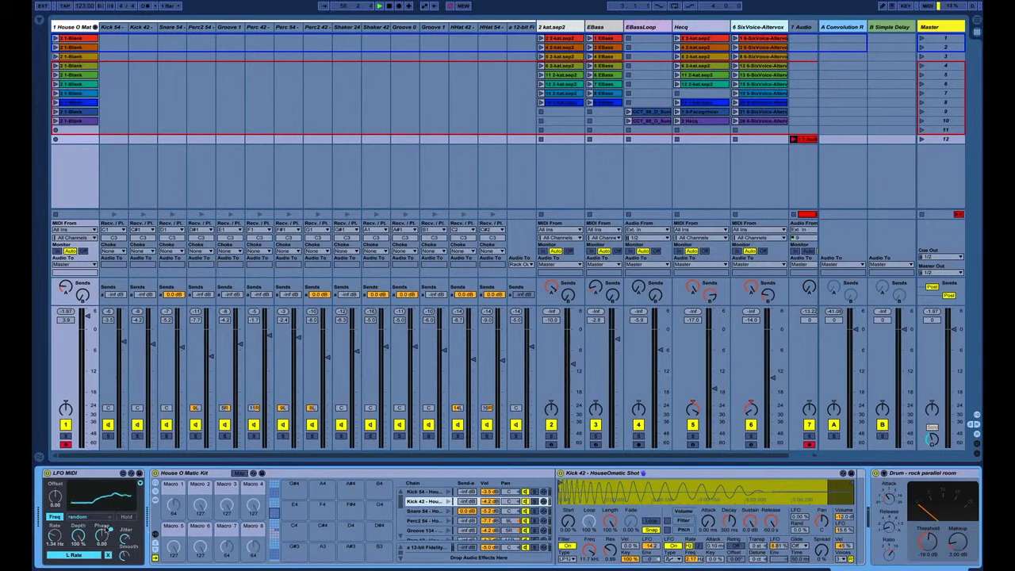
# Step: Select the LFO MIDI device on the House O Matic track and fold it, restoring its full view
pyautogui.click(74, 479)
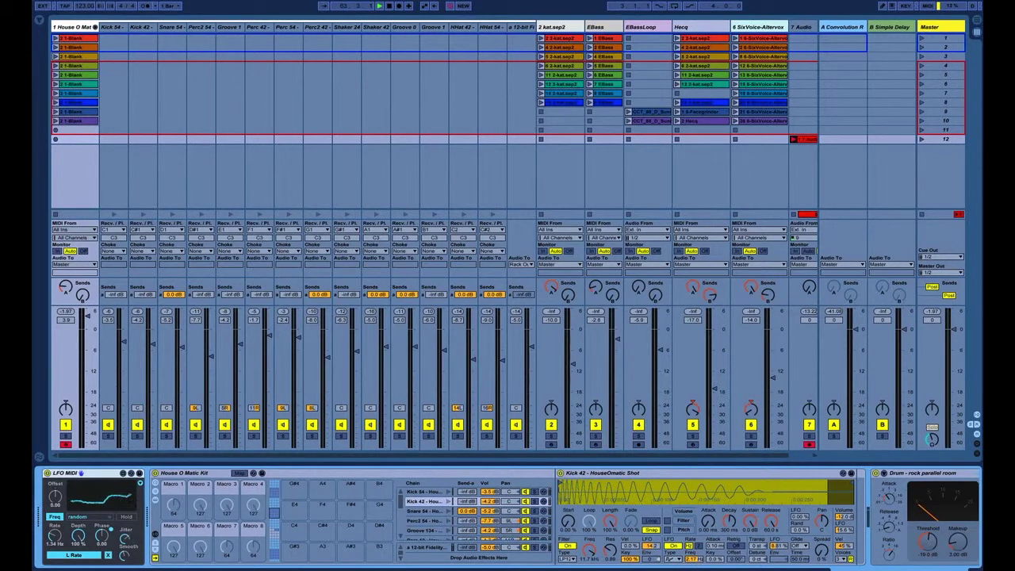
pyautogui.doubleClick(92, 474)
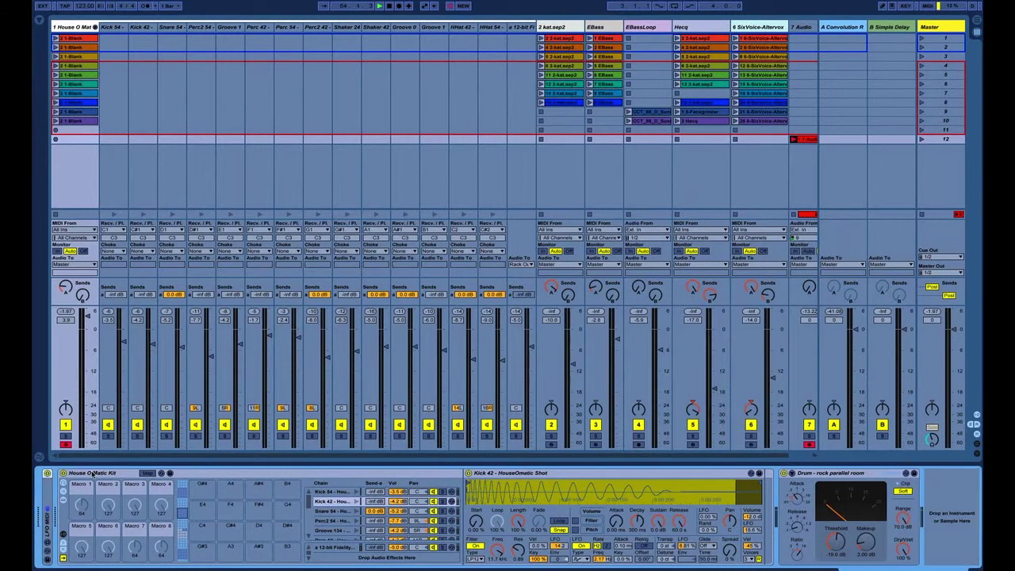
pyautogui.doubleClick(46, 493)
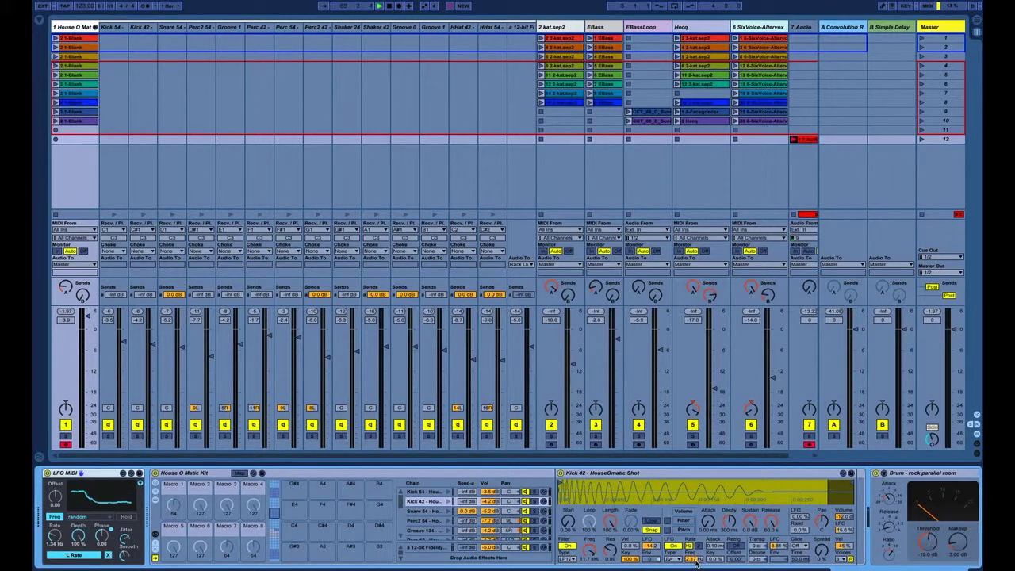
# Step: Examine the devices of the Kick 54, Kick 42, Snare 54, 12-bit Fidelity, HHat 42 and HHat 54 chains in the House O Matic Kit
pyautogui.click(427, 492)
pyautogui.click(427, 501)
pyautogui.click(427, 512)
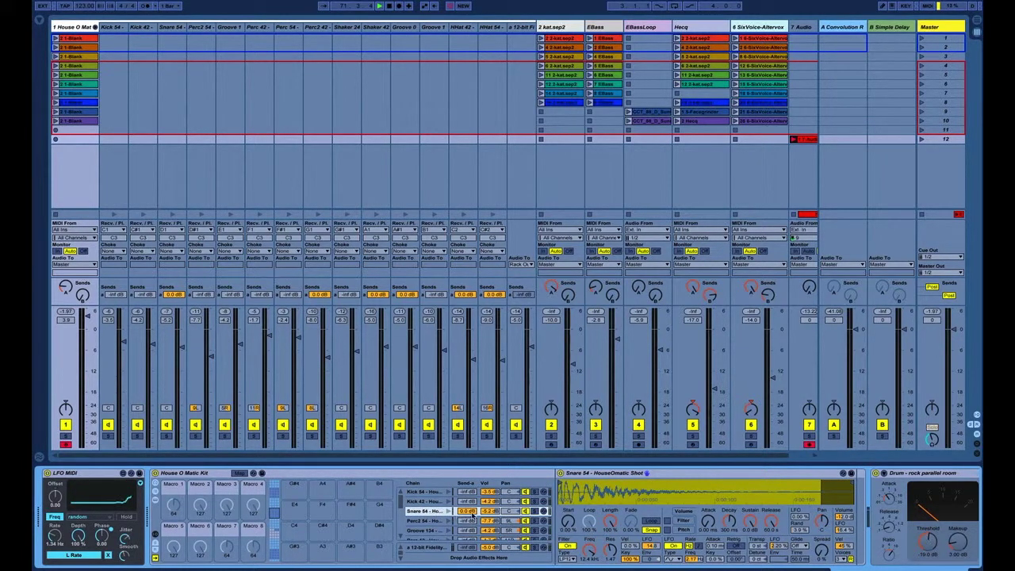
pyautogui.click(426, 547)
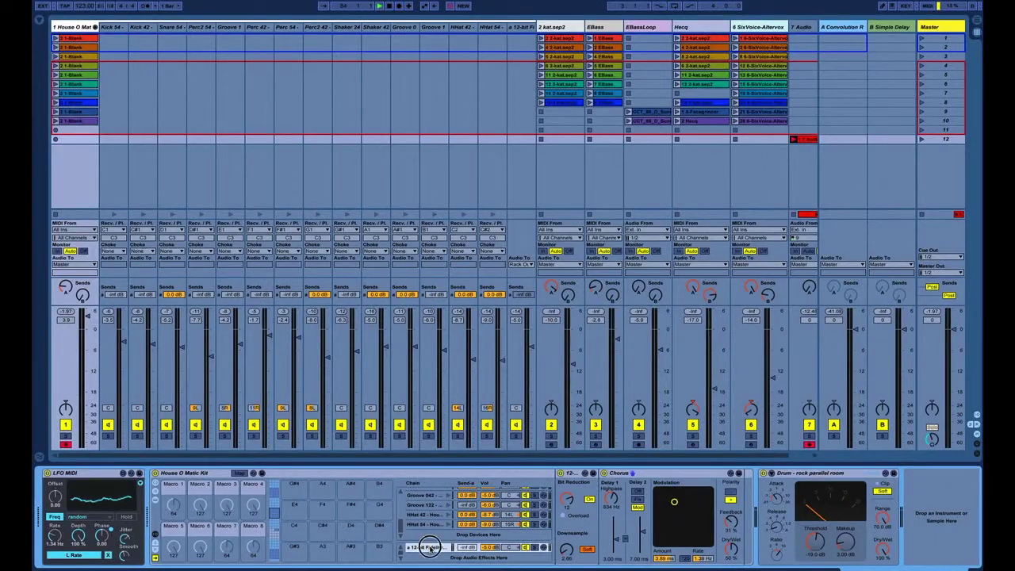
pyautogui.click(426, 523)
pyautogui.click(426, 514)
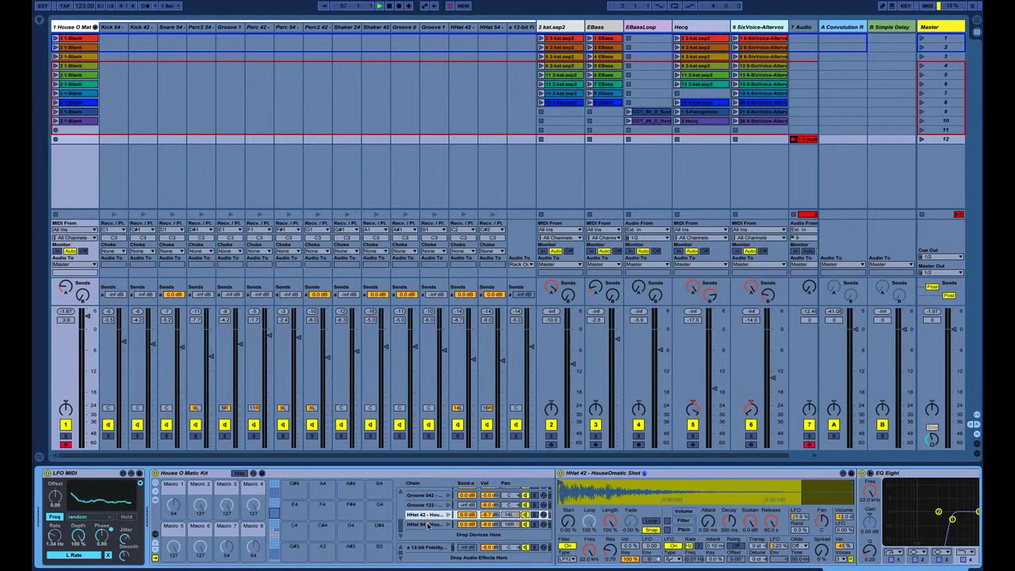
pyautogui.click(425, 524)
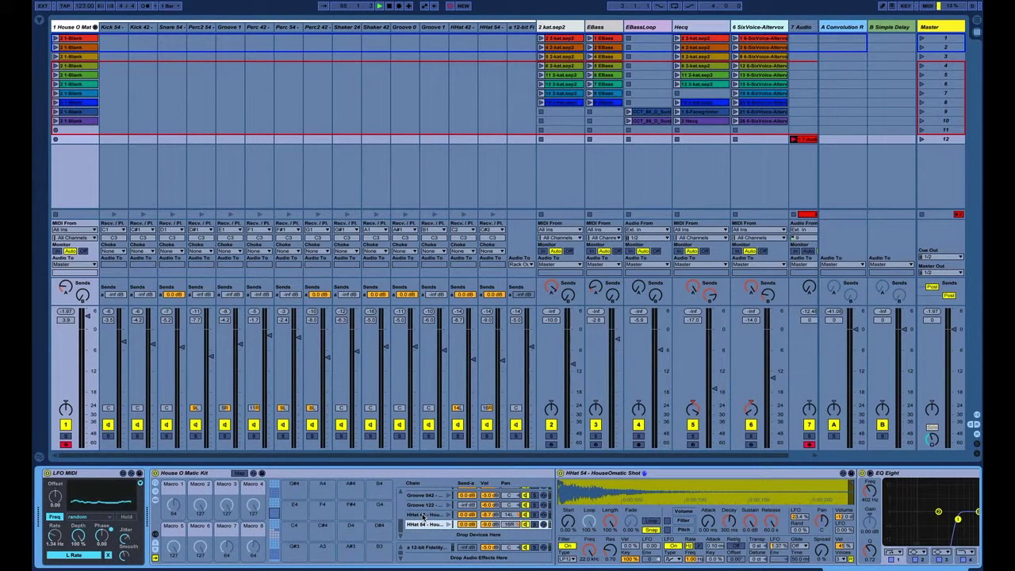
# Step: Browse the kit's chain list, viewing the Snare 54, Perc2 42, Shaker 42, HHat 42 and Groove 042 samplers
pyautogui.scroll(-3, 424, 519)
pyautogui.scroll(2, 424, 515)
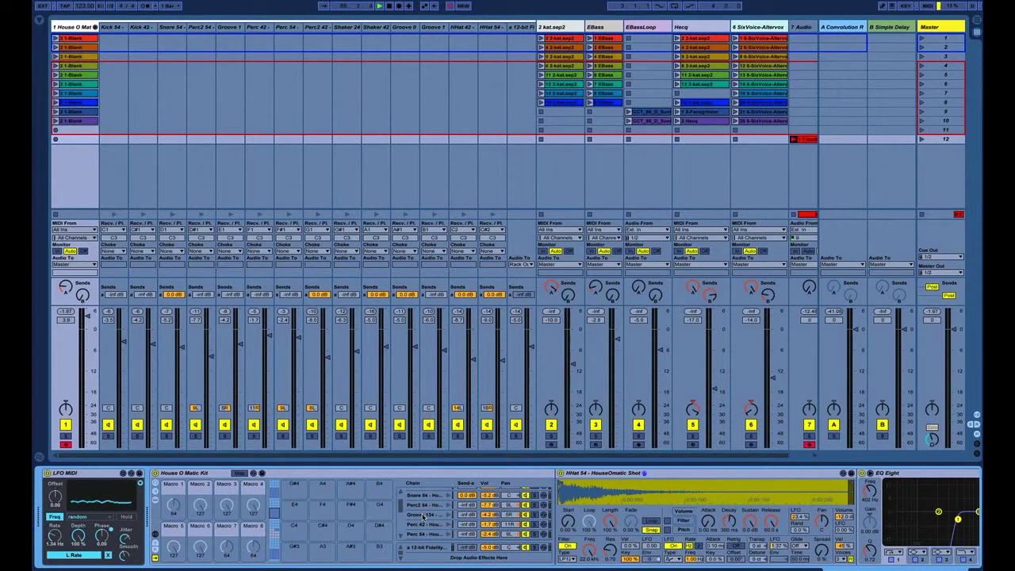
pyautogui.scroll(2, 424, 516)
pyautogui.click(422, 511)
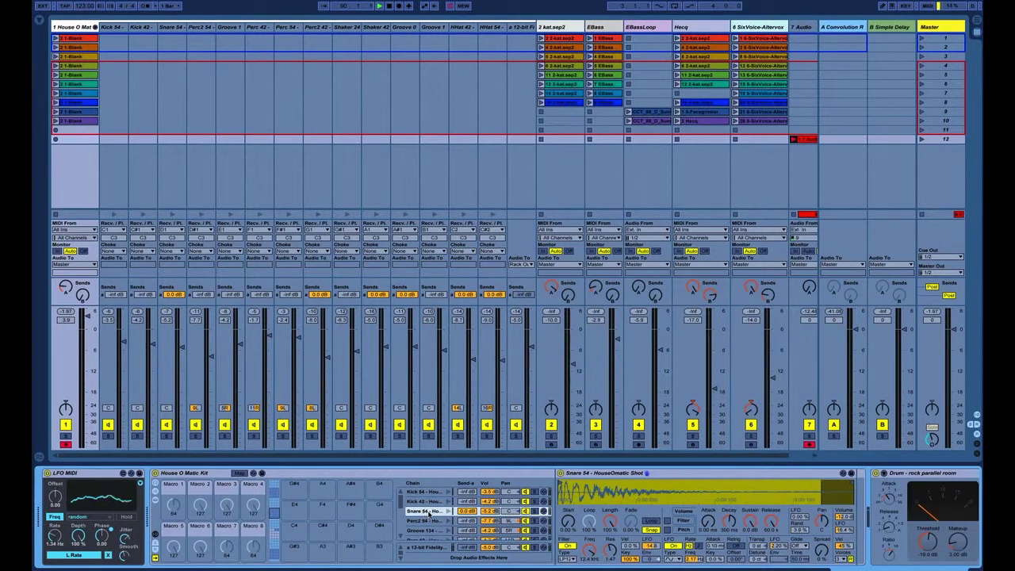
pyautogui.scroll(-5, 464, 515)
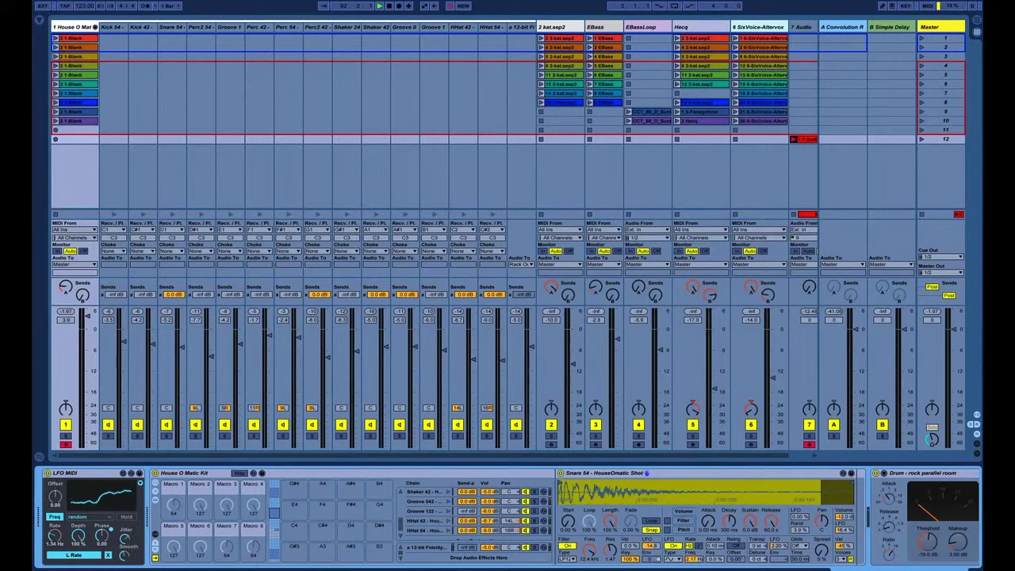
pyautogui.scroll(3, 440, 517)
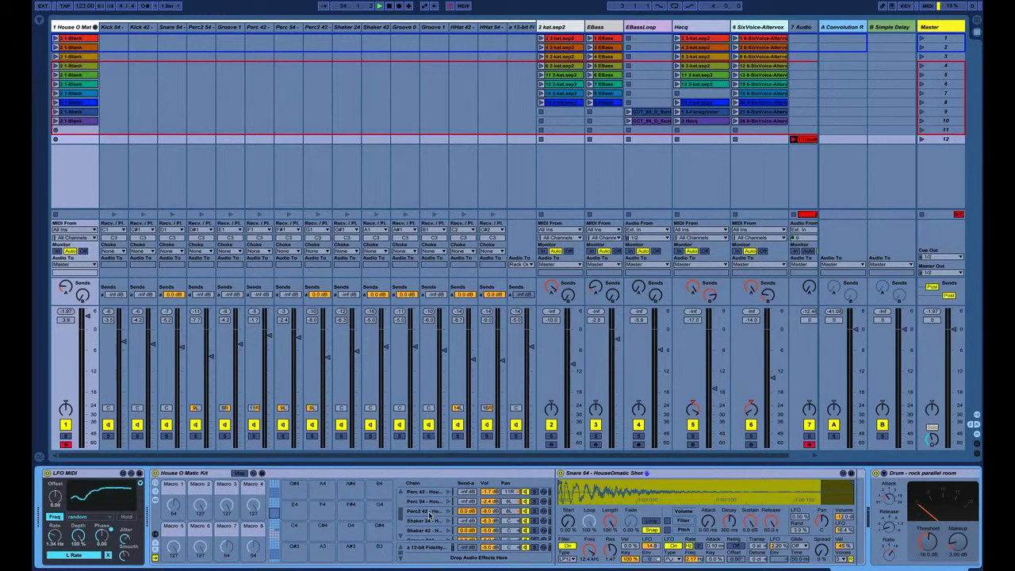
pyautogui.click(426, 511)
pyautogui.click(428, 531)
pyautogui.scroll(-3, 432, 515)
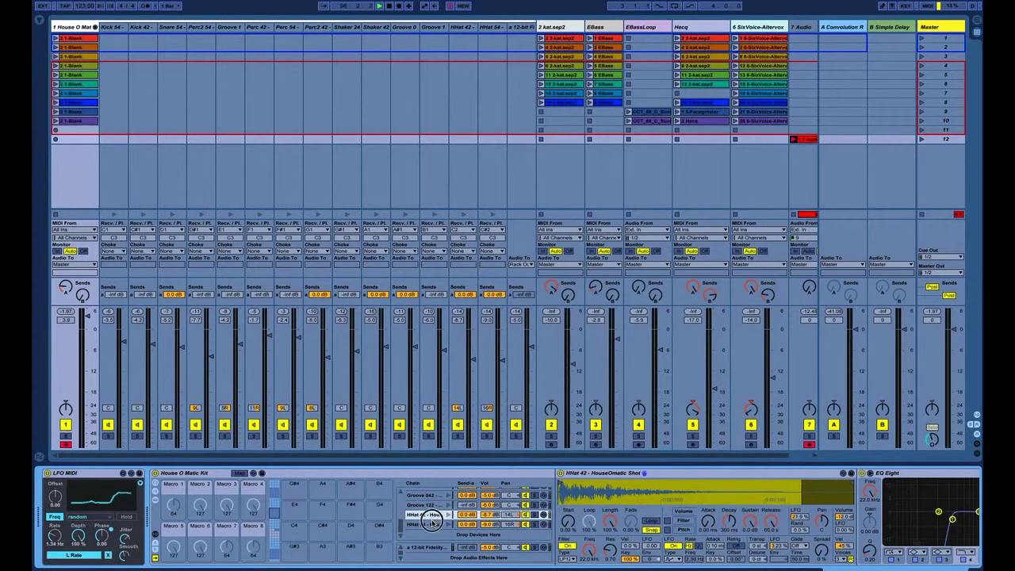
pyautogui.click(432, 516)
pyautogui.click(435, 497)
# Step: Compare the Snare 54 chain with the effects in the kit's 12-bit Fidelity return chain
pyautogui.scroll(5, 437, 499)
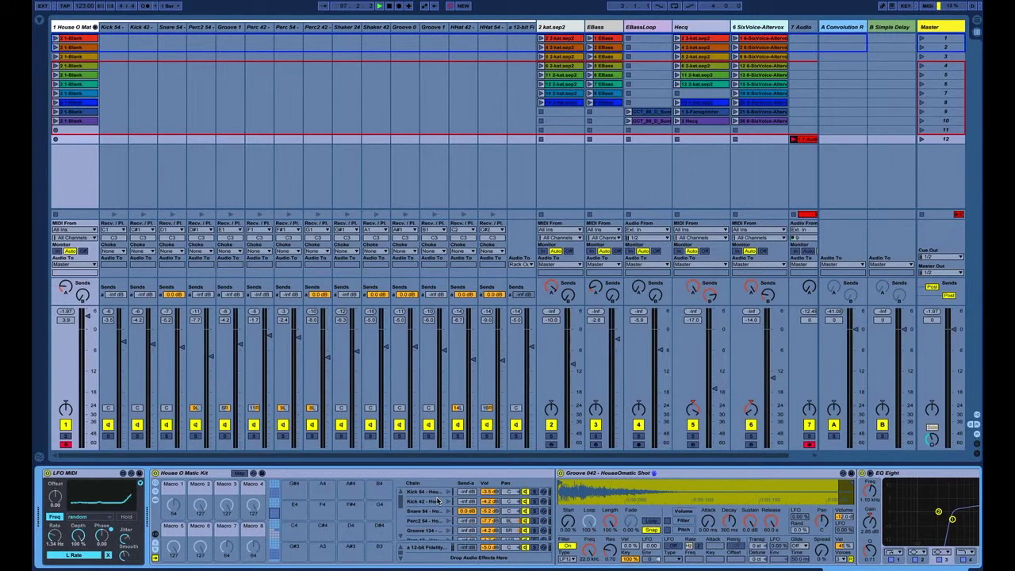
pyautogui.click(428, 512)
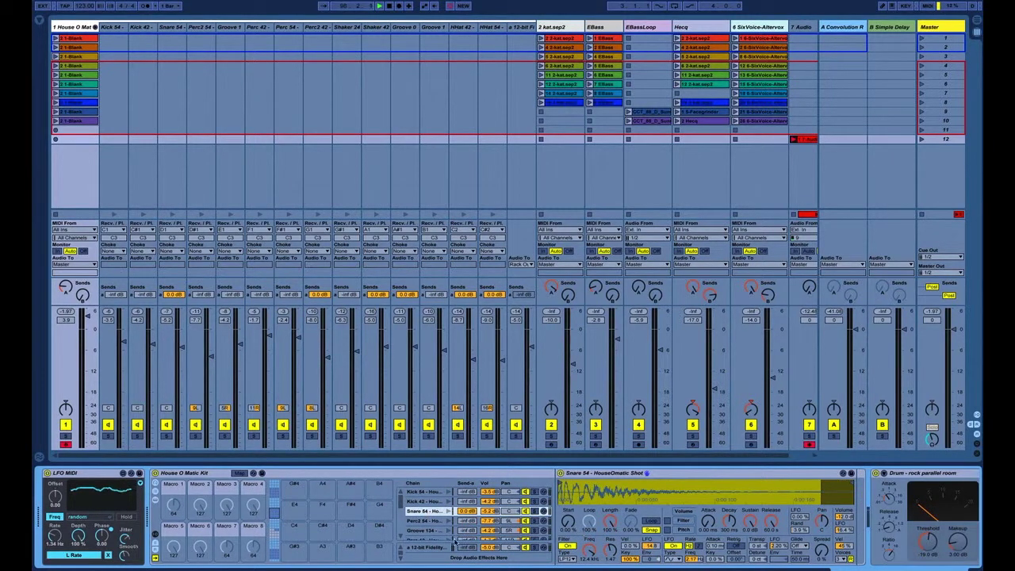
pyautogui.click(428, 547)
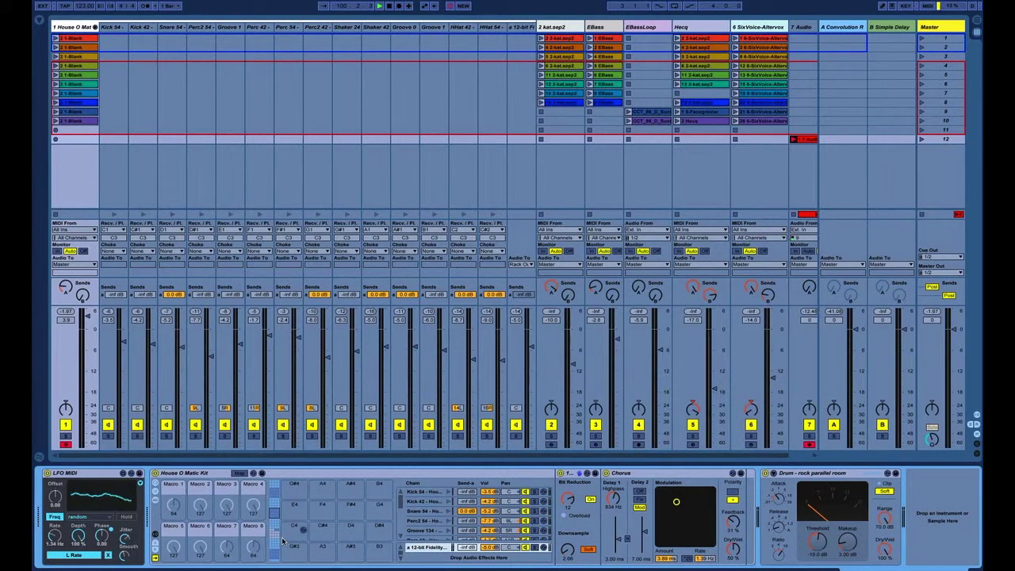
# Step: Toggle the LFO switch in the samplers of the HHat 54 and Snare 54 chains
pyautogui.scroll(-3, 424, 530)
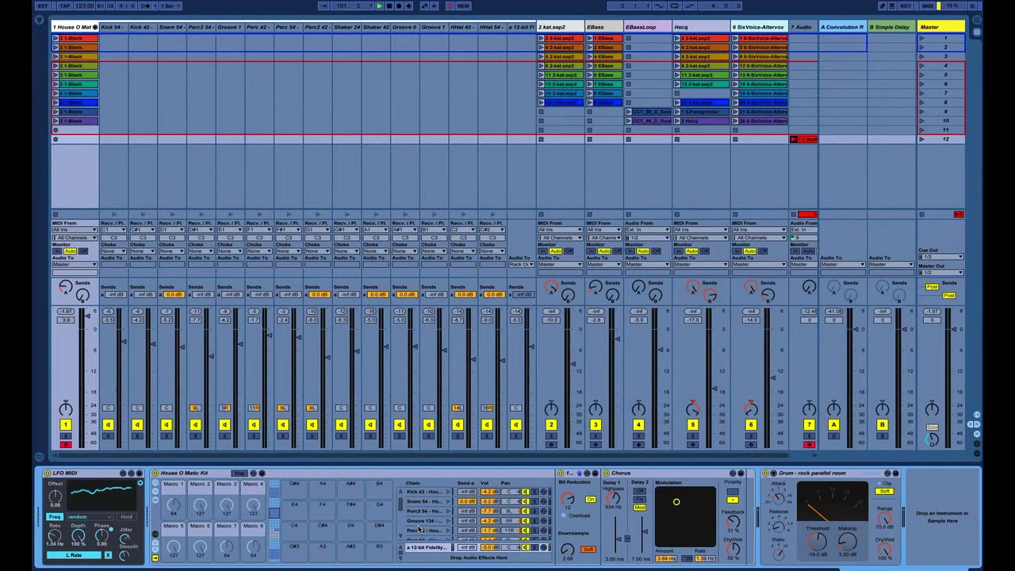
pyautogui.scroll(-4, 426, 529)
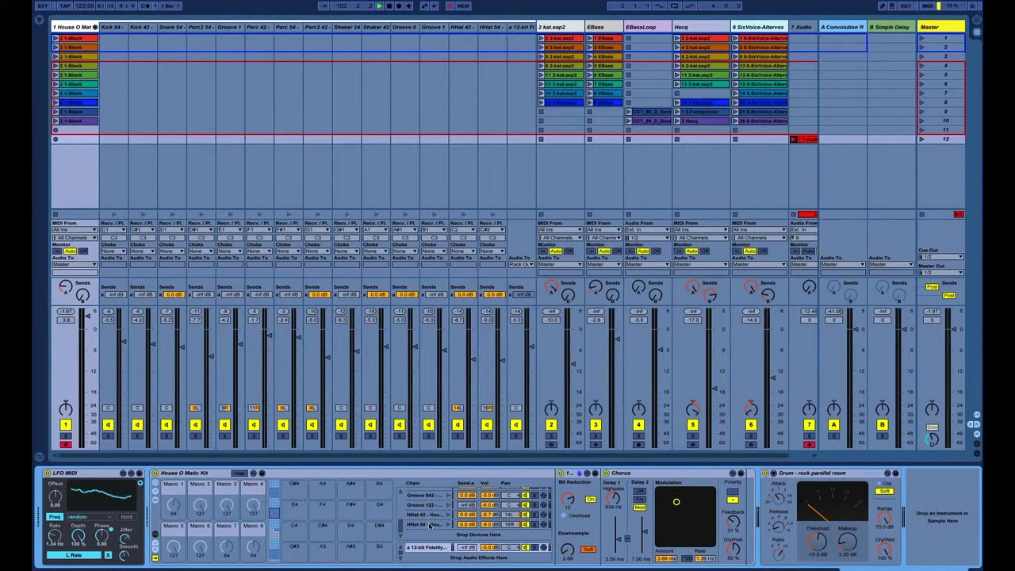
pyautogui.click(424, 524)
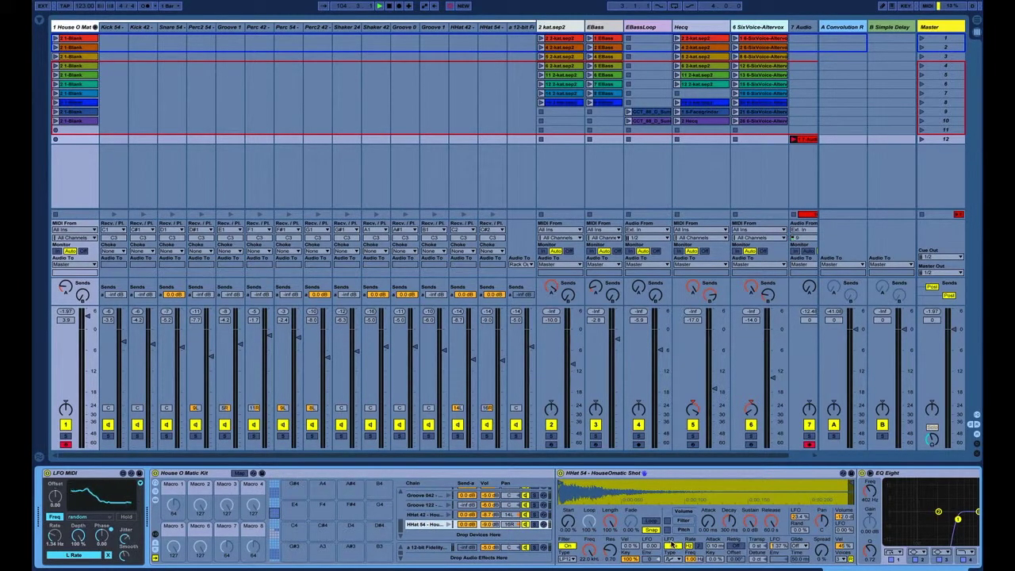
pyautogui.click(672, 545)
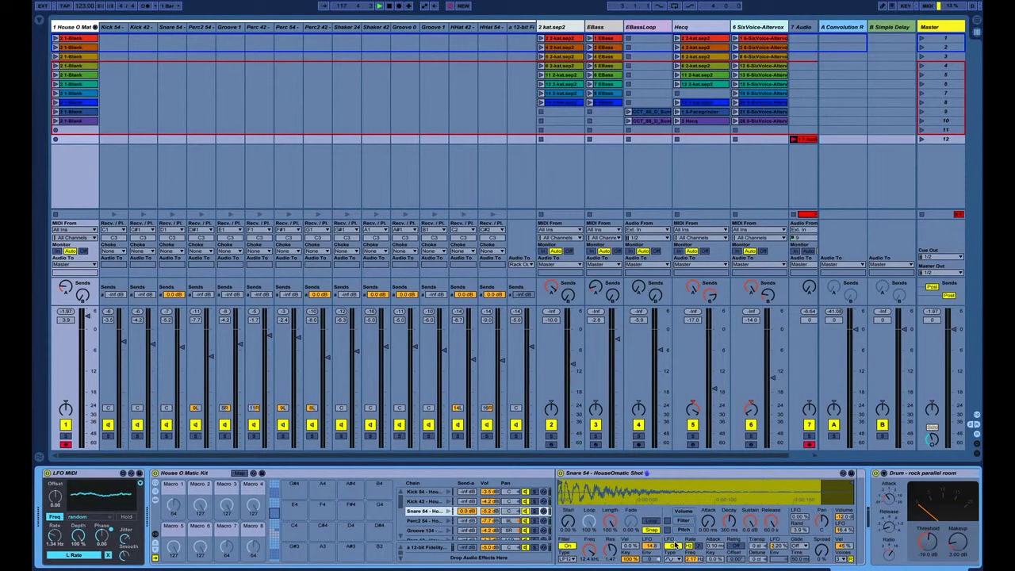
pyautogui.click(674, 546)
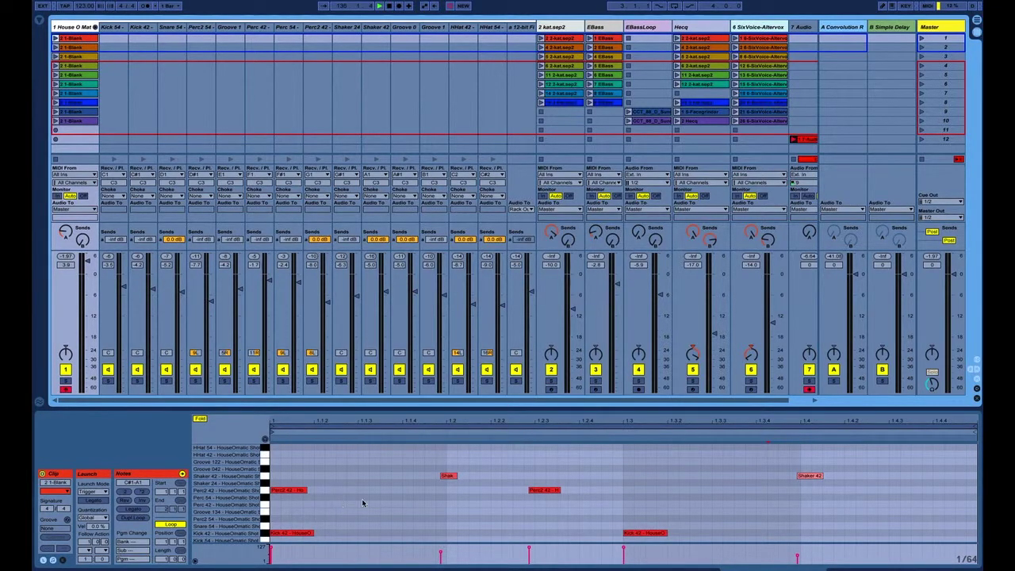
# Step: Examine the MIDI notes of the House O Matic clips from scene 1 down through scenes 2, 6 and 8
pyautogui.click(362, 499)
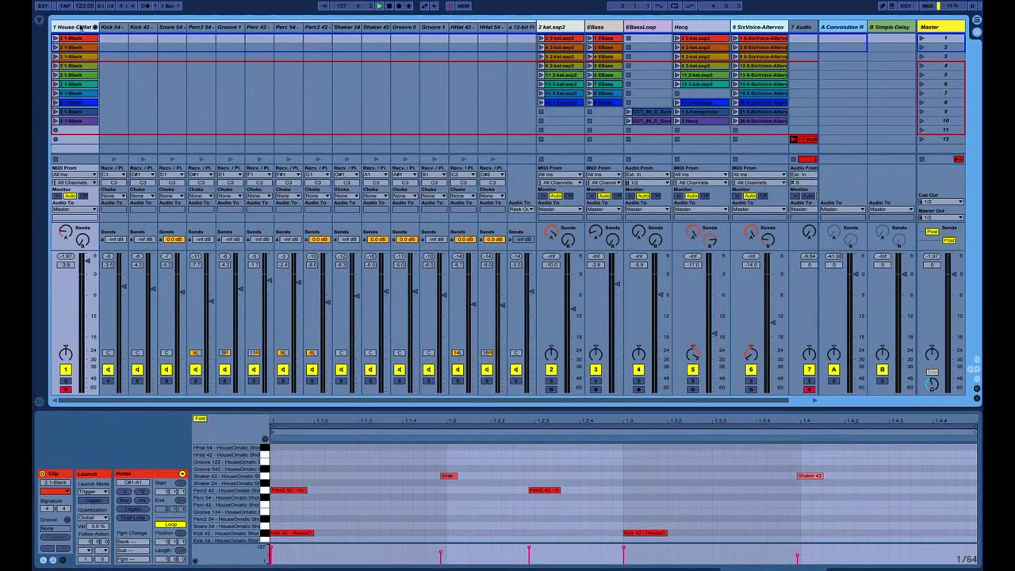
pyautogui.click(73, 49)
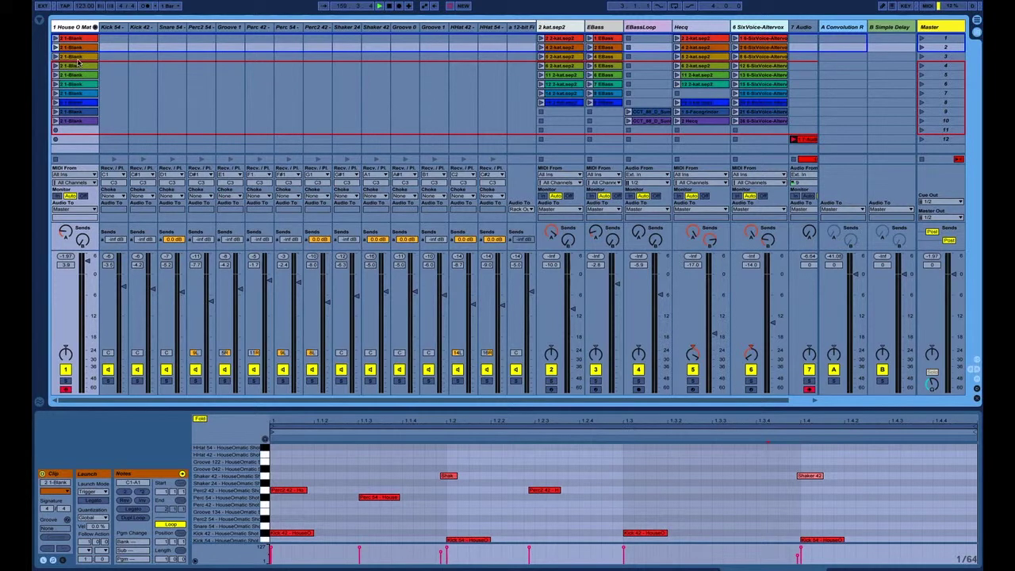
pyautogui.click(77, 61)
pyautogui.click(79, 84)
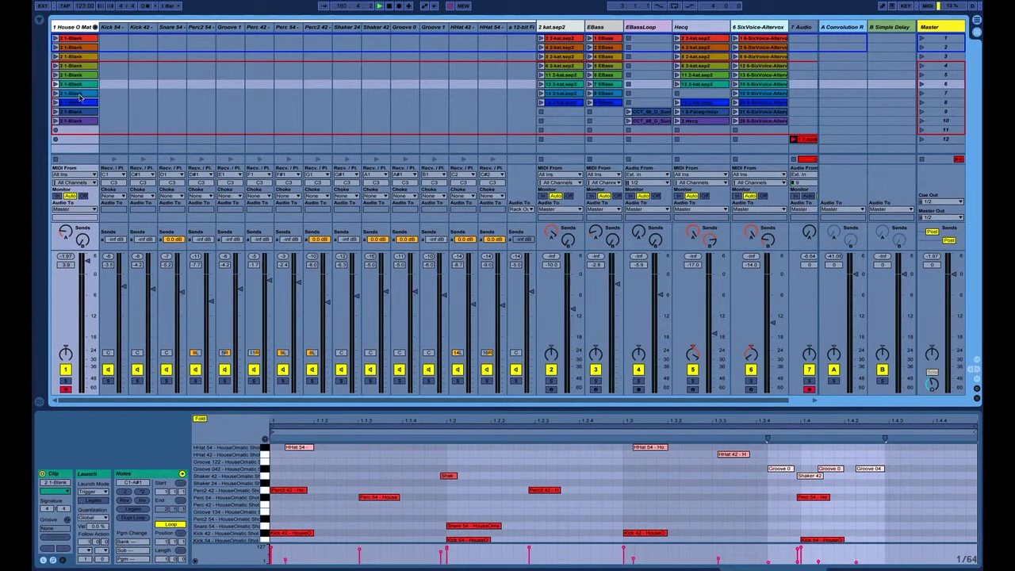
pyautogui.click(78, 102)
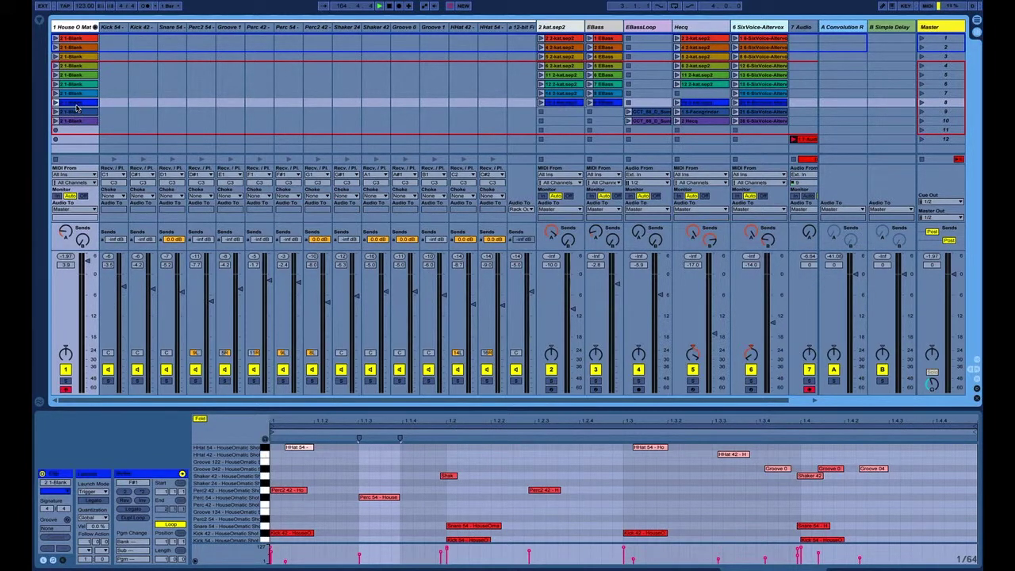
# Step: Fold away the House O Matic chain tracks and show the kat.sep2 track's devices, with the kat.sep2 synth unfolded
pyautogui.click(95, 26)
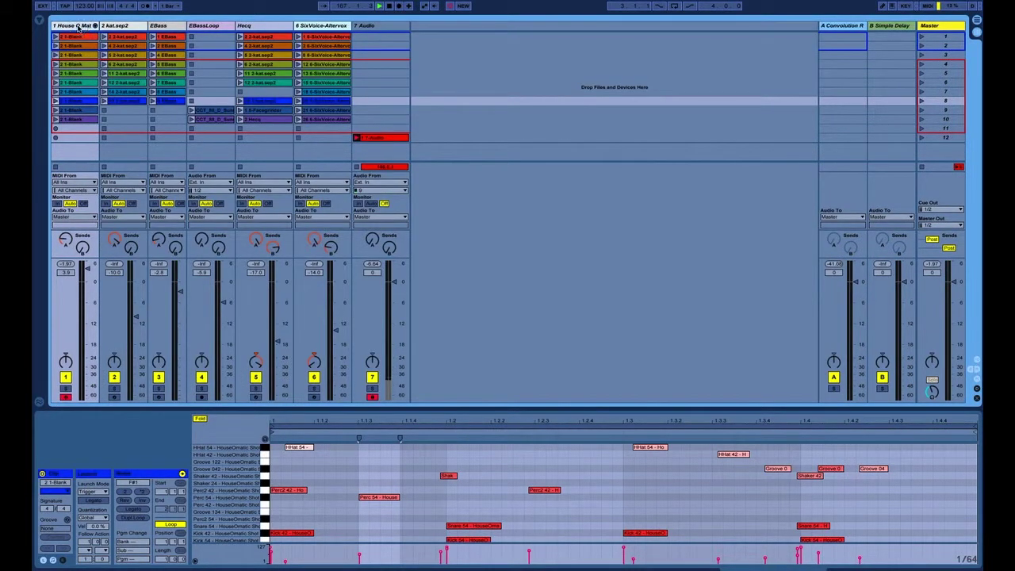
pyautogui.click(120, 27)
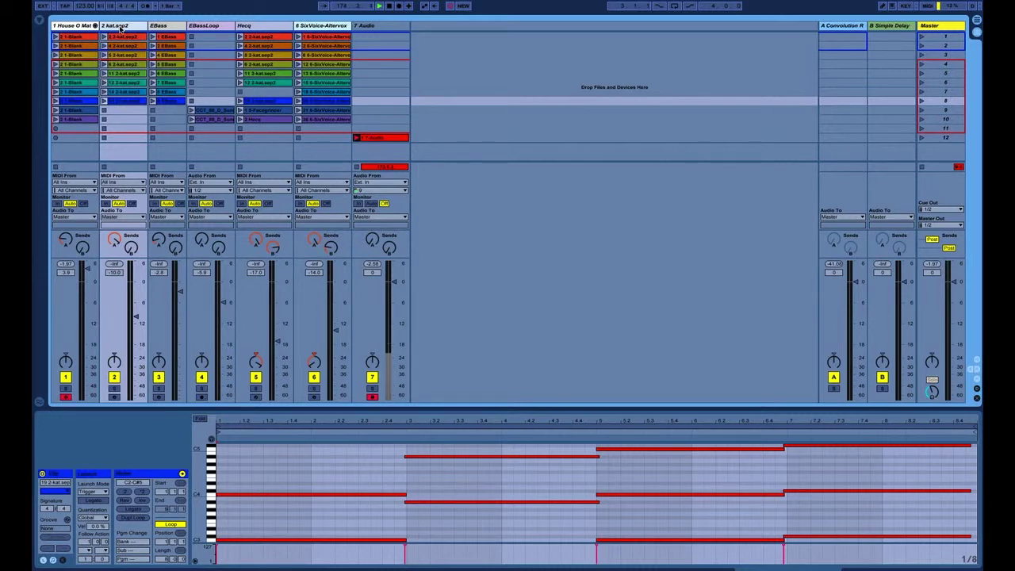
pyautogui.doubleClick(120, 28)
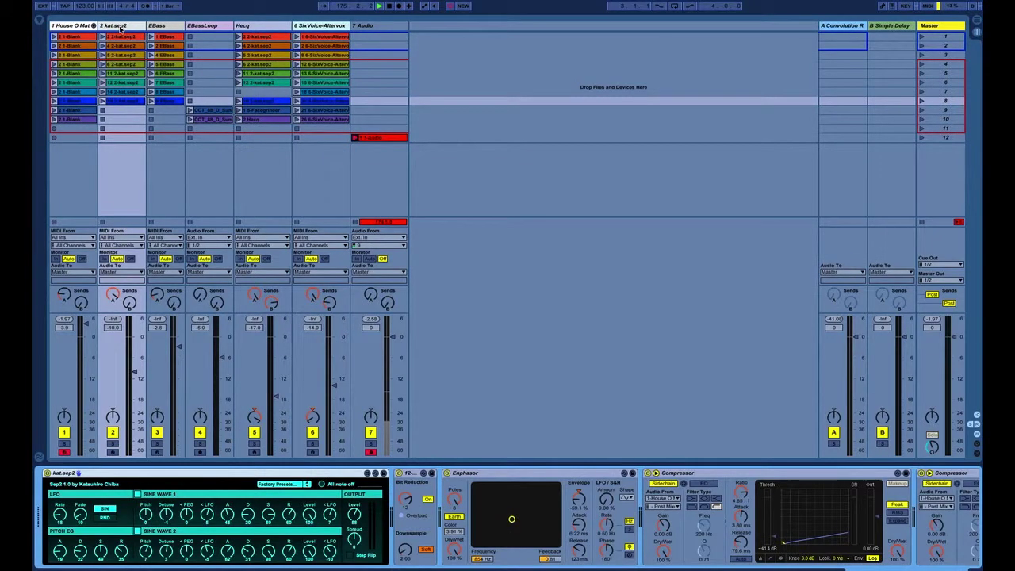
pyautogui.doubleClick(111, 474)
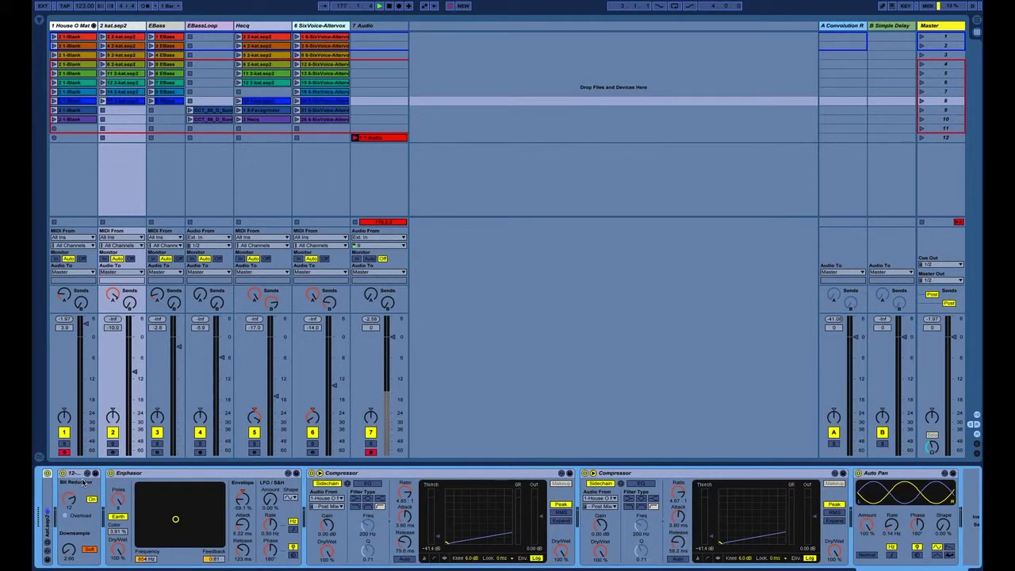
pyautogui.doubleClick(46, 500)
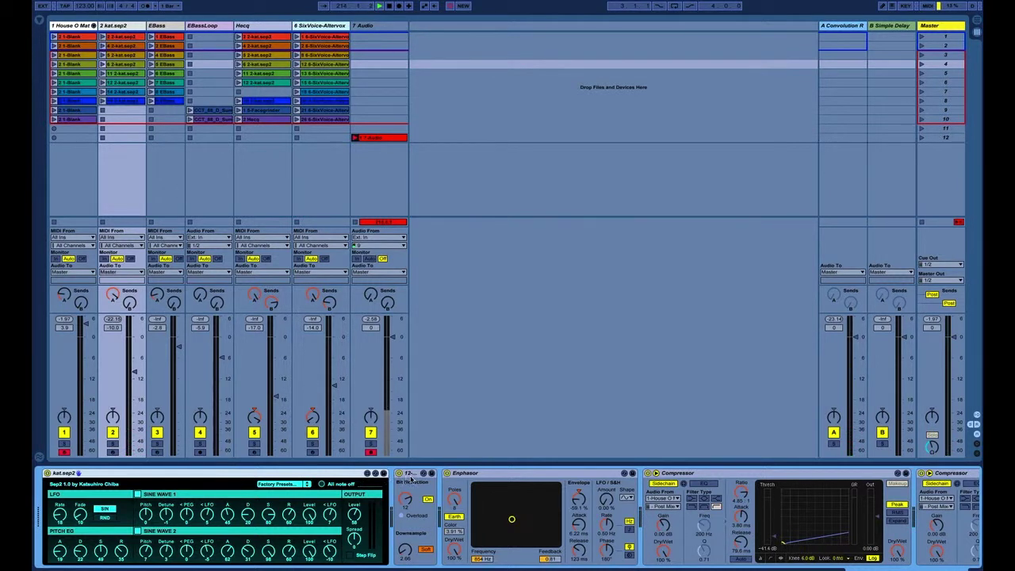
# Step: Examine the kat.sep2 track's effects: the 12-bit reduction, the Enphasor and both sidechained Compressors
pyautogui.click(411, 475)
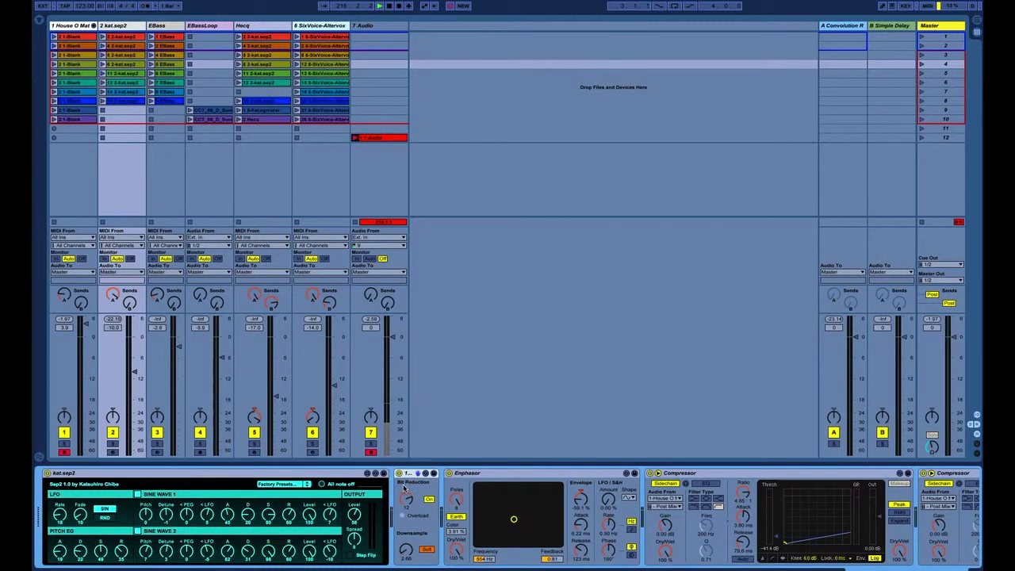
pyautogui.click(497, 475)
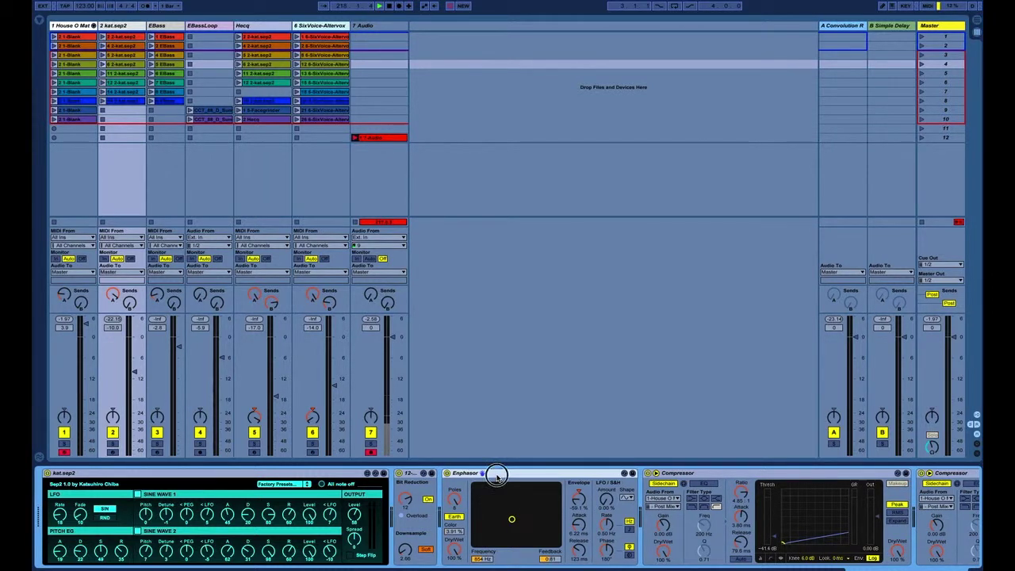
pyautogui.click(687, 474)
pyautogui.hscroll(3, 662, 529)
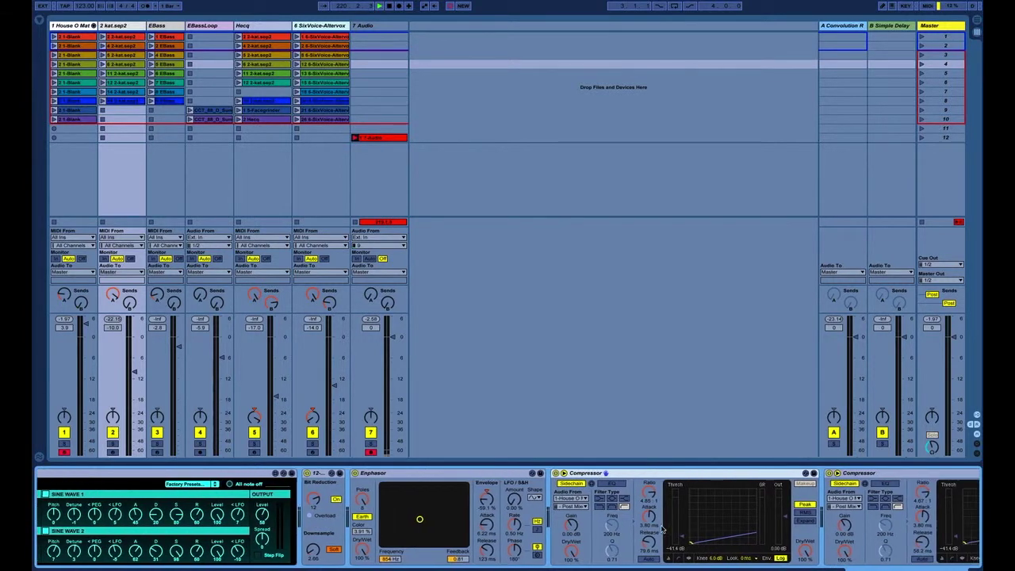
pyautogui.hscroll(-2, 662, 529)
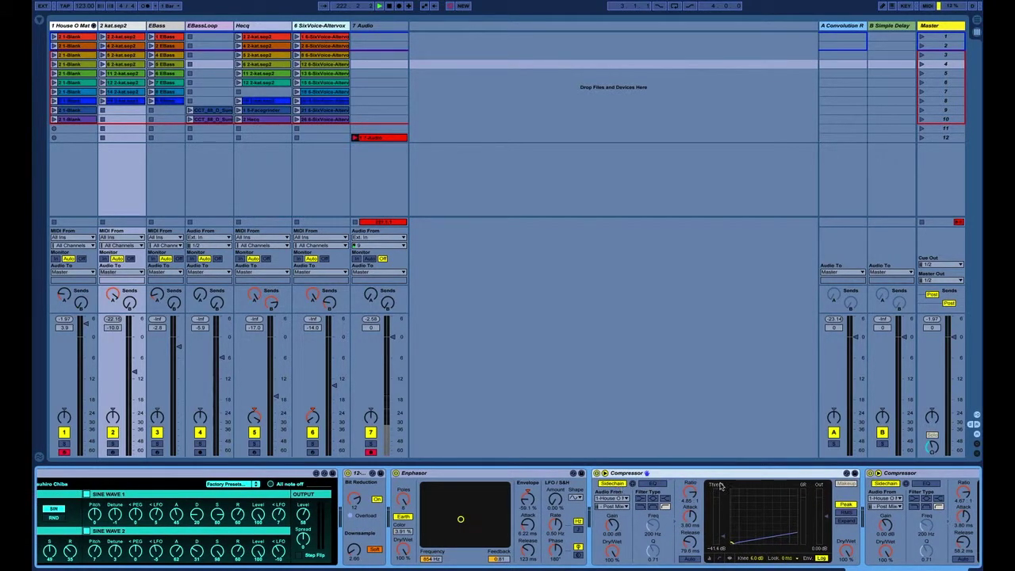
pyautogui.click(902, 473)
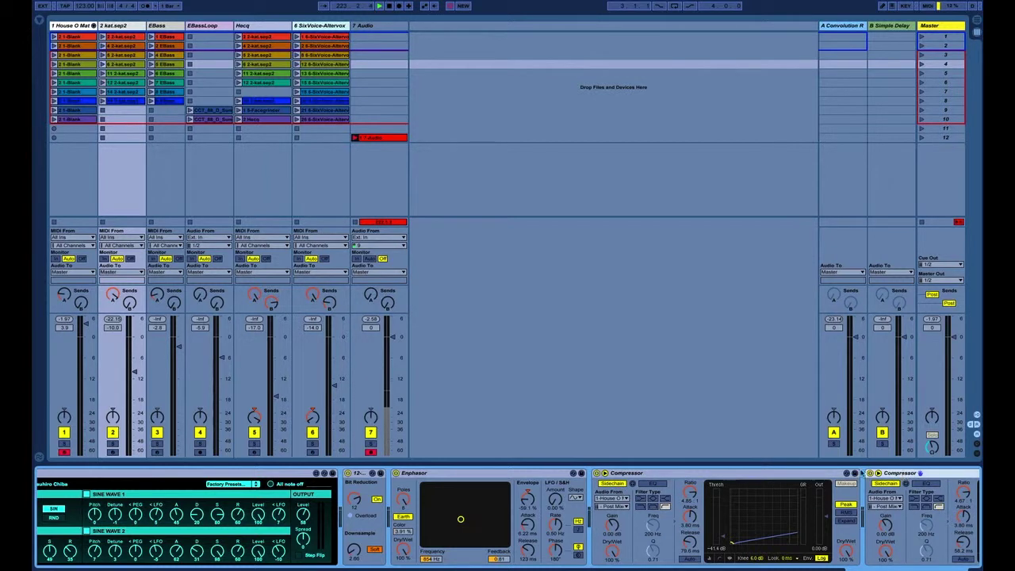
pyautogui.click(780, 474)
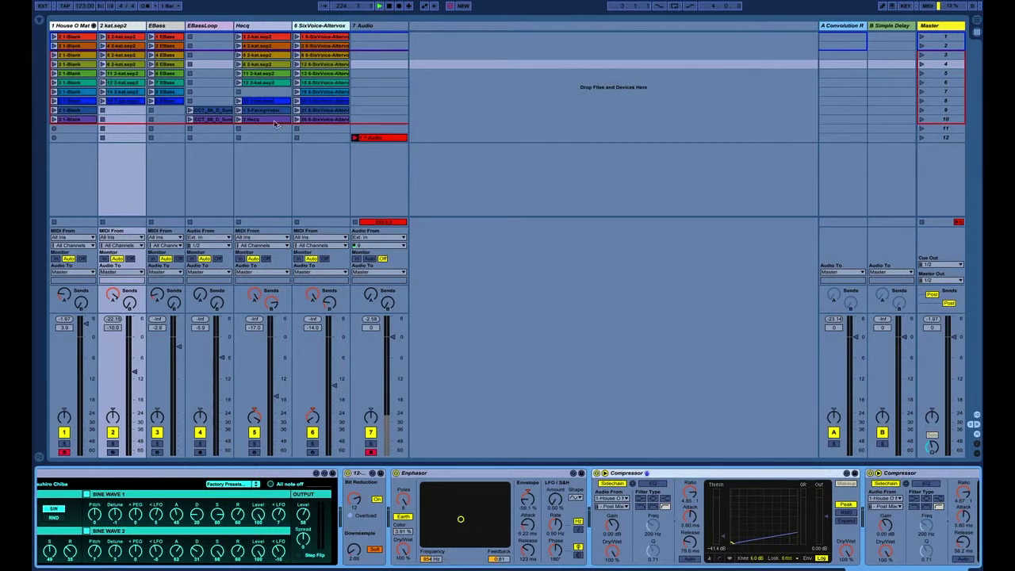
# Step: Compare the House O Matic track's device chain with the kat.sep2 track's sidechained Compressors and Auto Pan
pyautogui.click(71, 26)
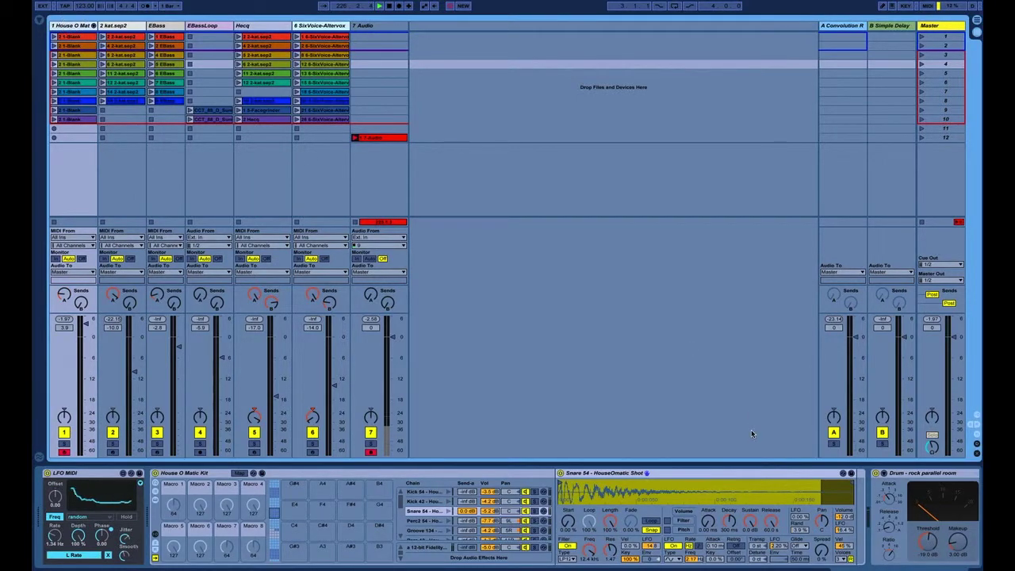
pyautogui.click(810, 521)
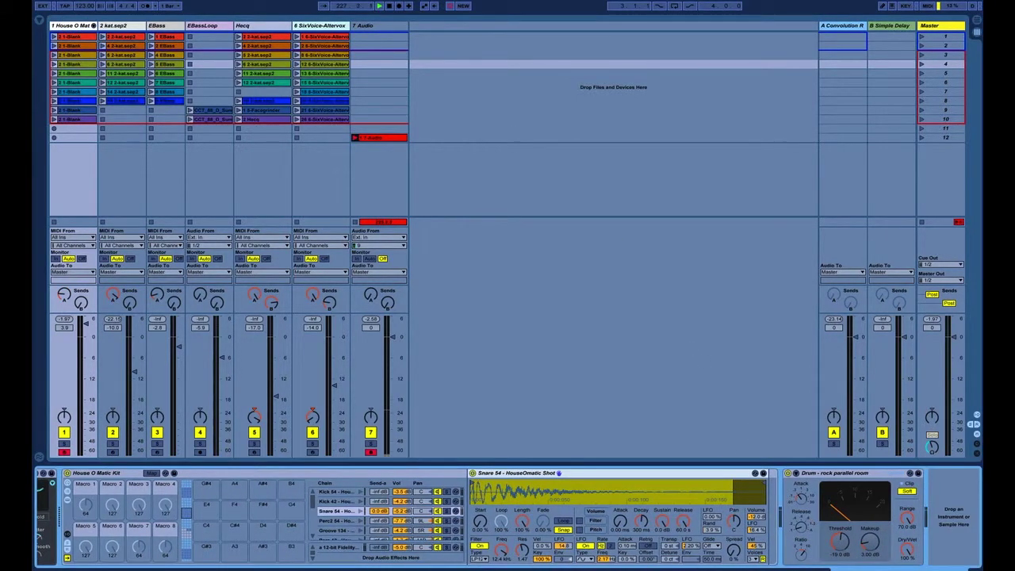
pyautogui.click(125, 26)
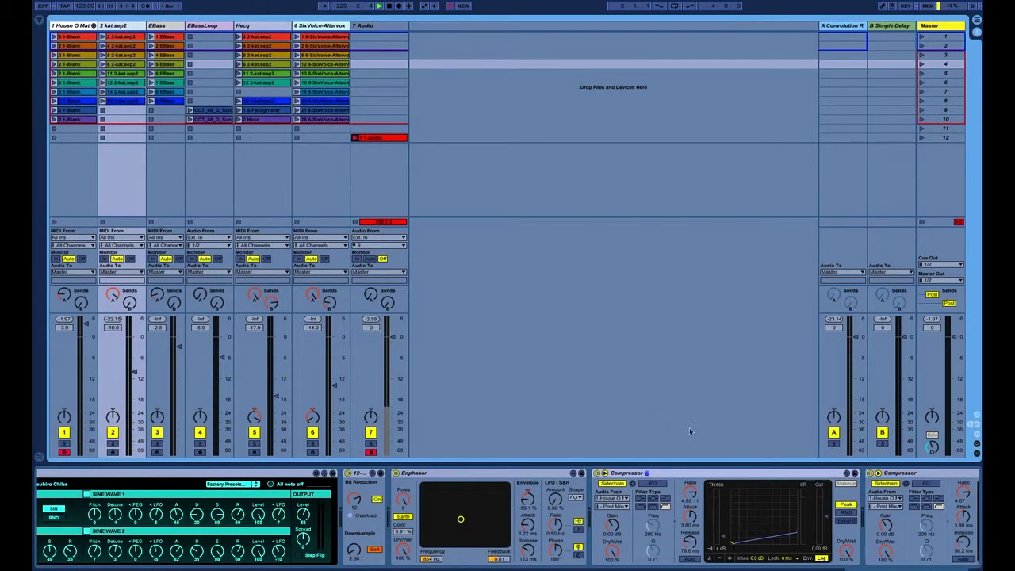
pyautogui.click(743, 476)
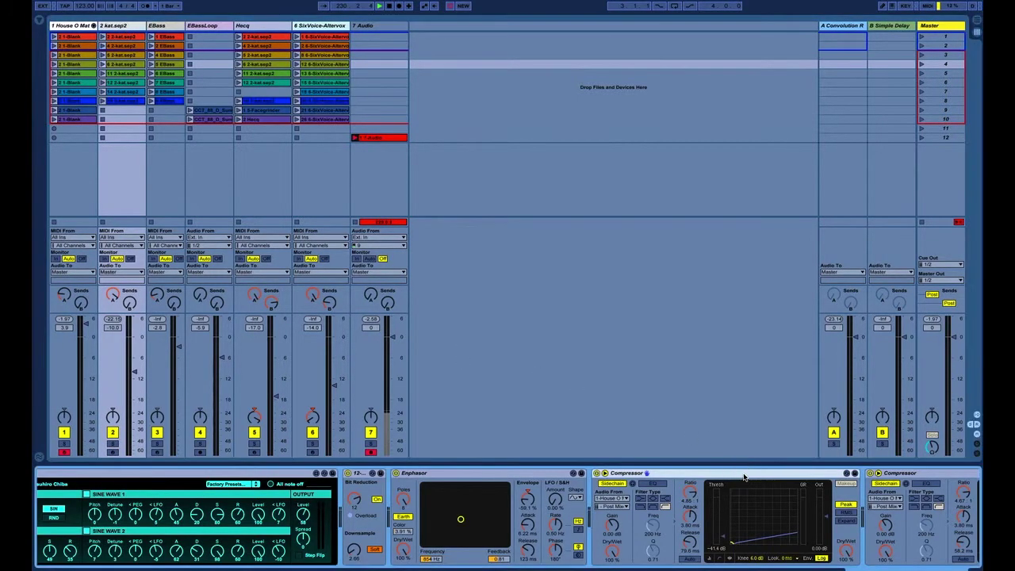
pyautogui.click(939, 474)
pyautogui.hscroll(5, 824, 516)
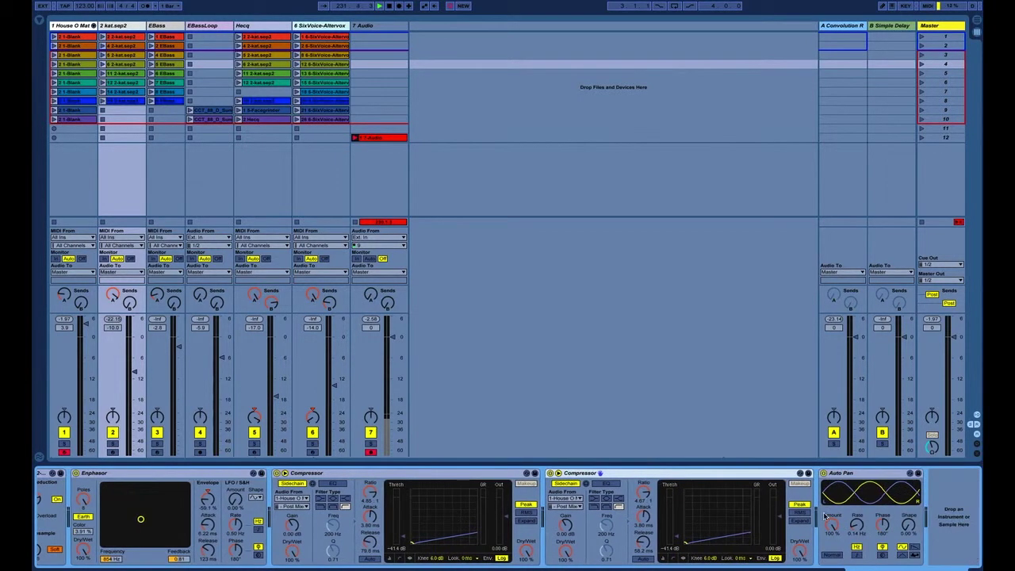
pyautogui.click(882, 475)
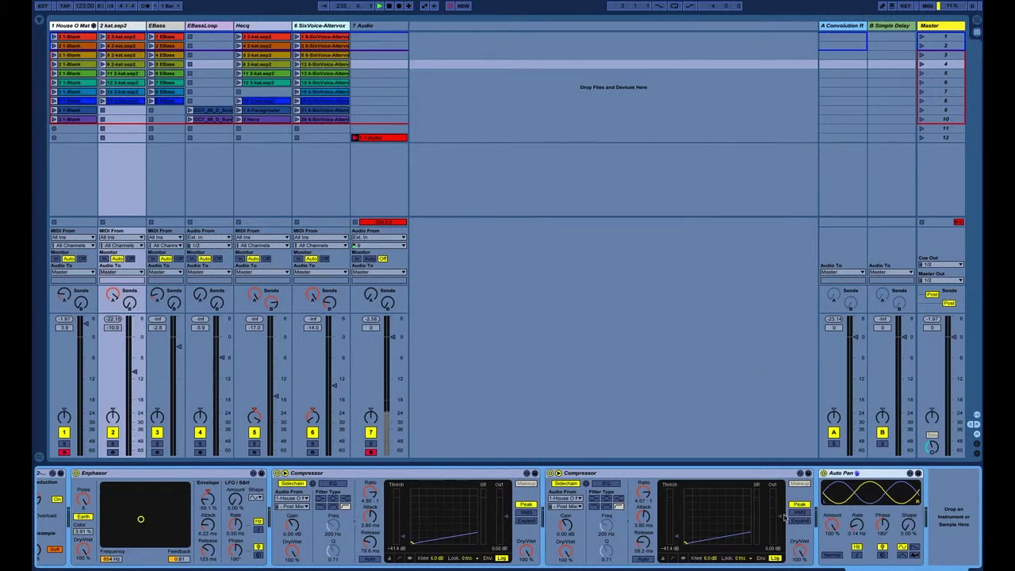
pyautogui.click(955, 524)
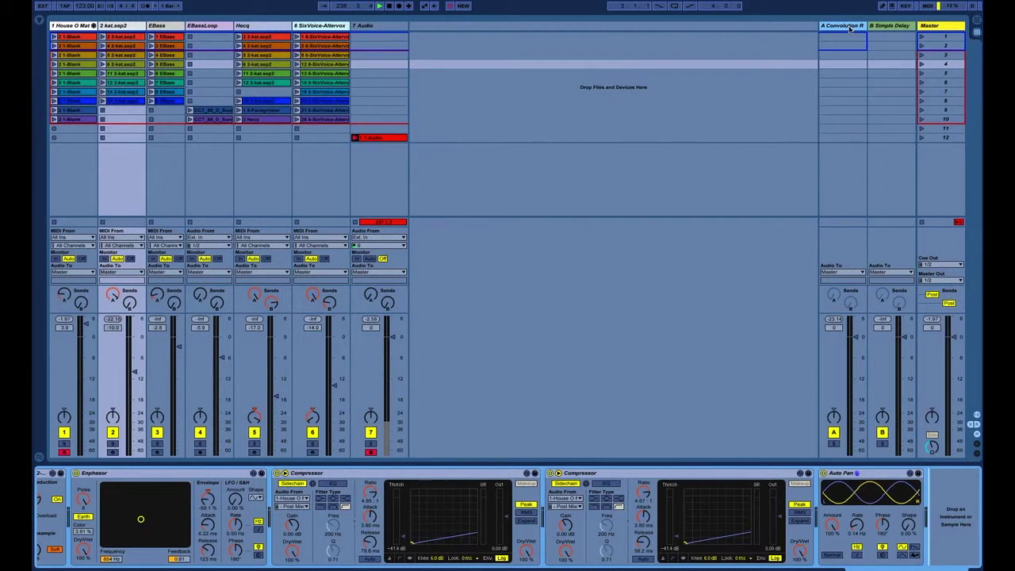
# Step: Examine the Convolution Reverb Pro on return track A alongside the kat.sep2 track's devices
pyautogui.click(840, 38)
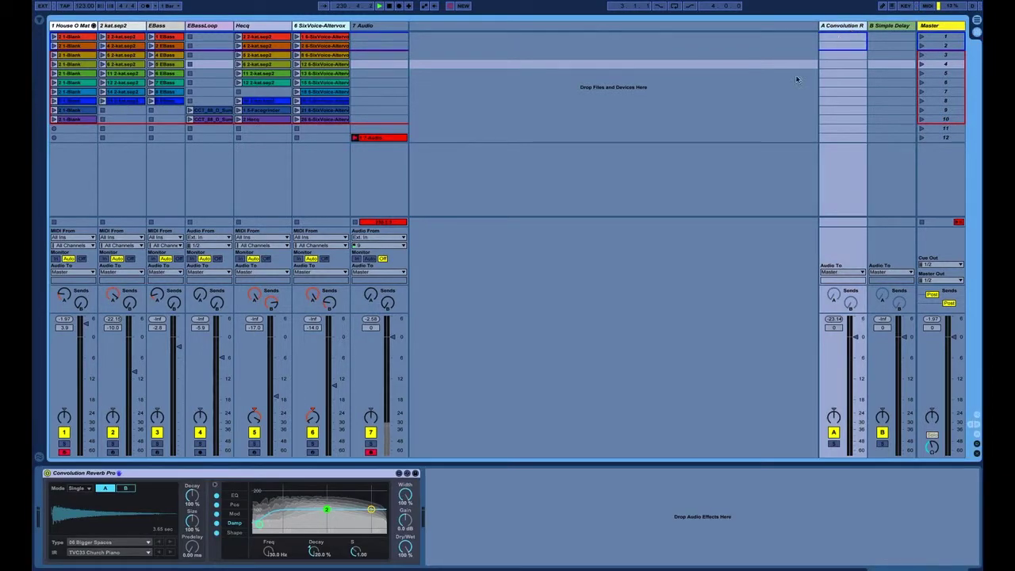
pyautogui.click(314, 475)
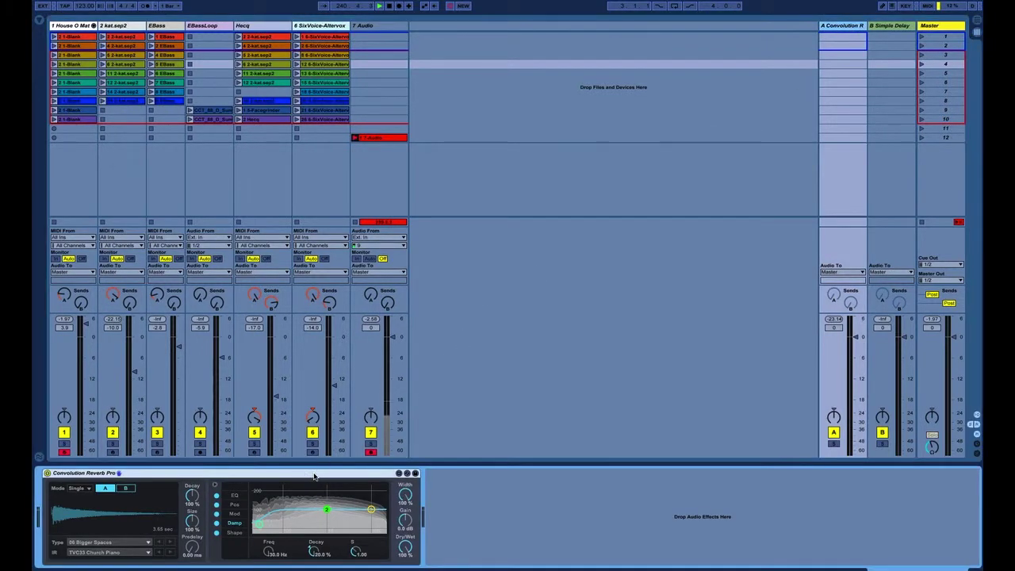
pyautogui.click(843, 27)
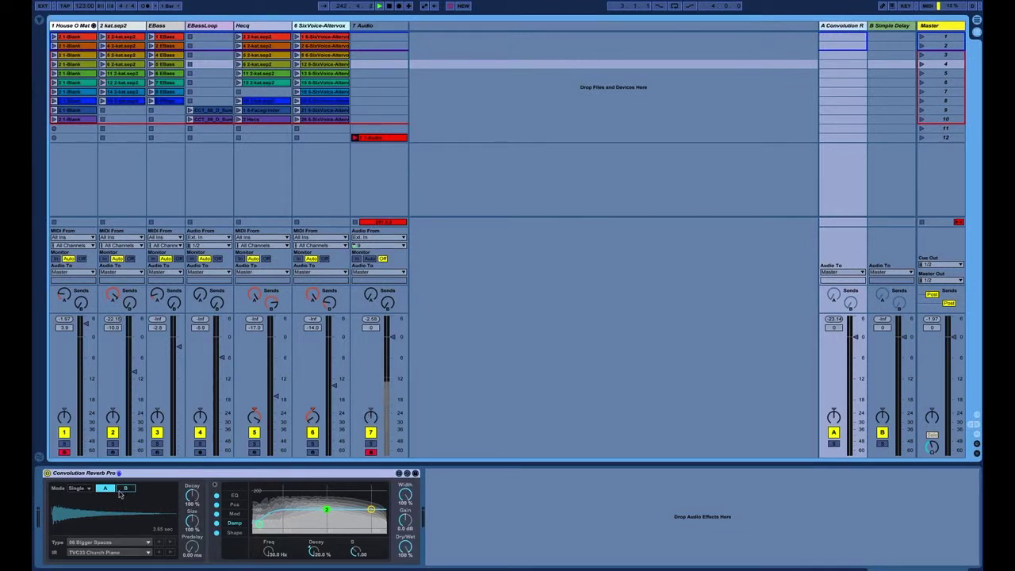
pyautogui.click(155, 480)
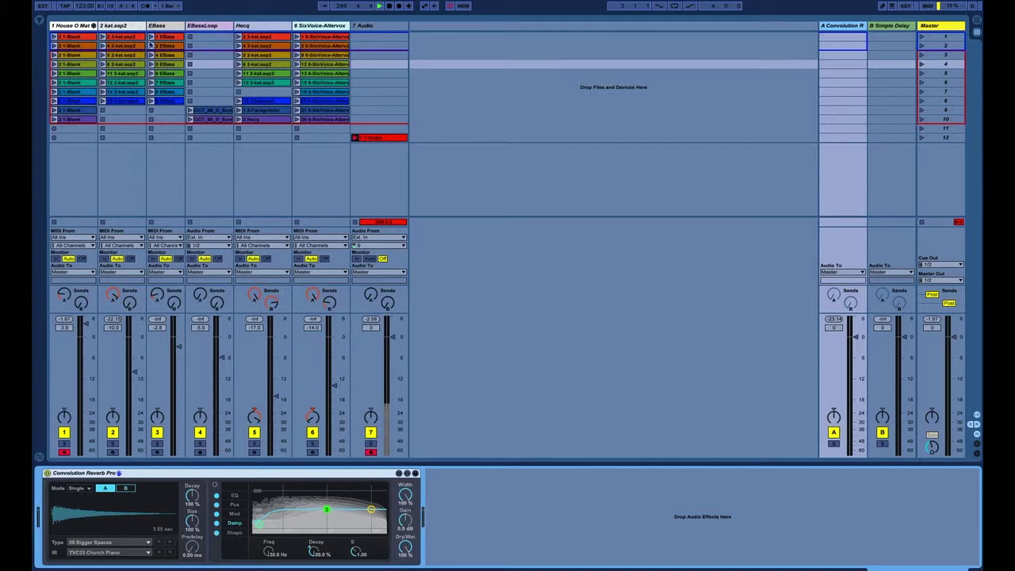
pyautogui.click(125, 26)
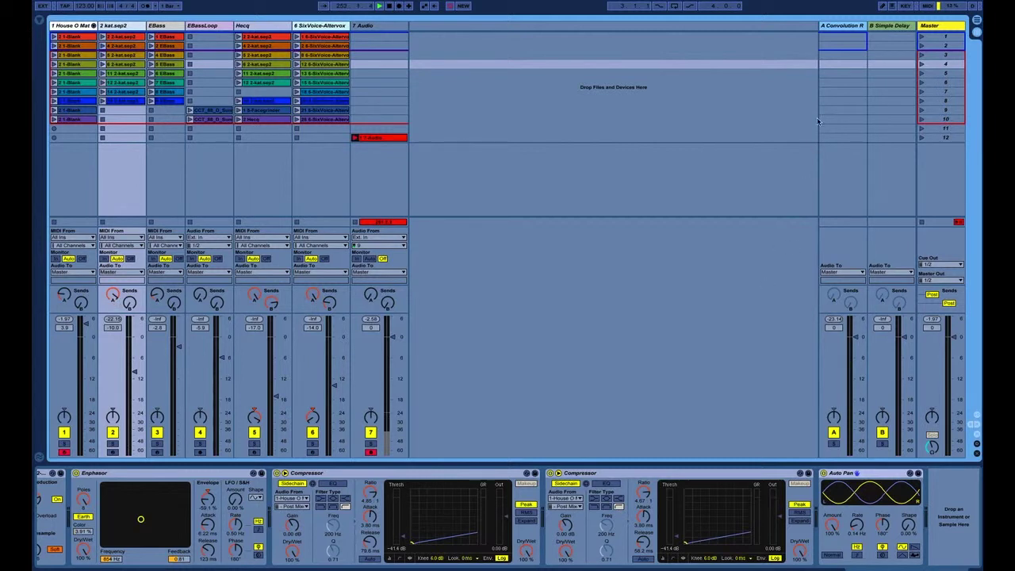
pyautogui.click(844, 27)
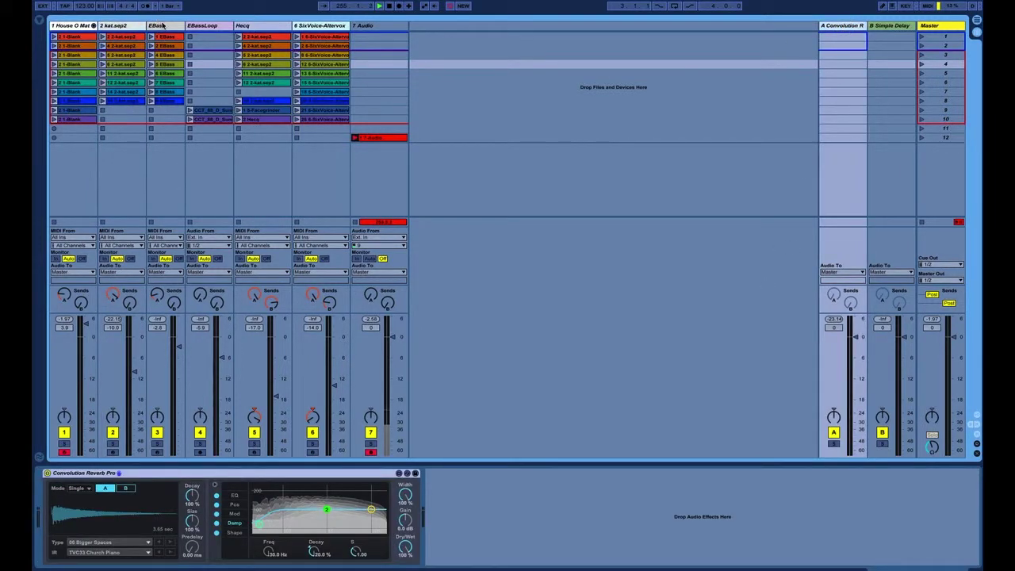
pyautogui.click(123, 26)
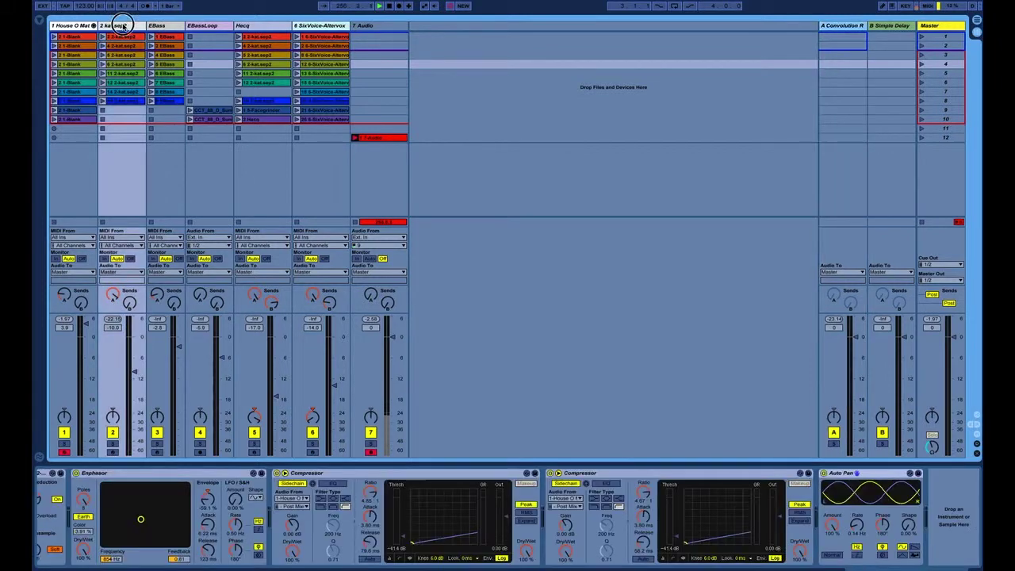
# Step: Show the EBass track's devices and audition its clips one by one from scene 1 to scene 8, stopping the track at the end
pyautogui.click(167, 28)
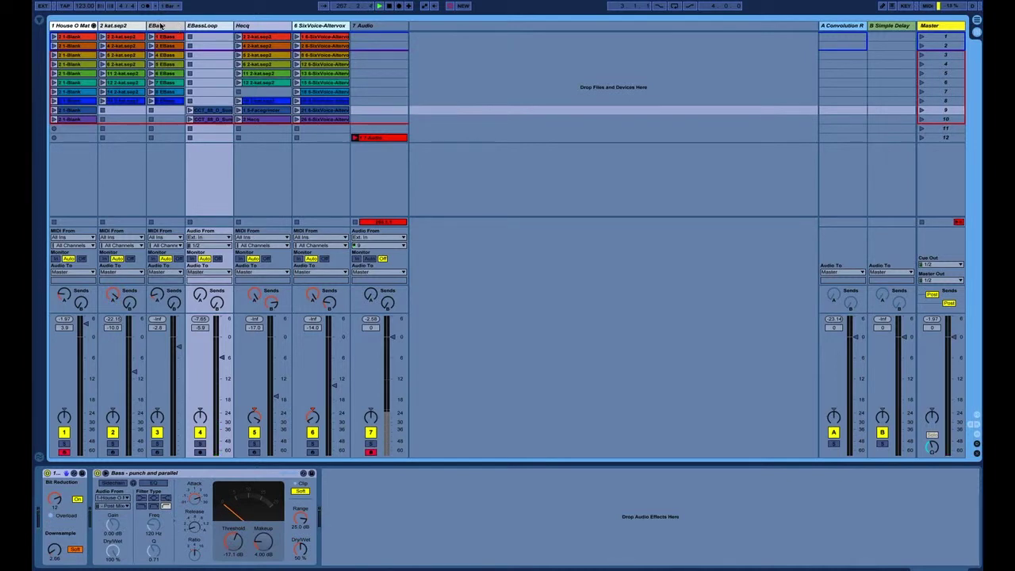
pyautogui.click(160, 26)
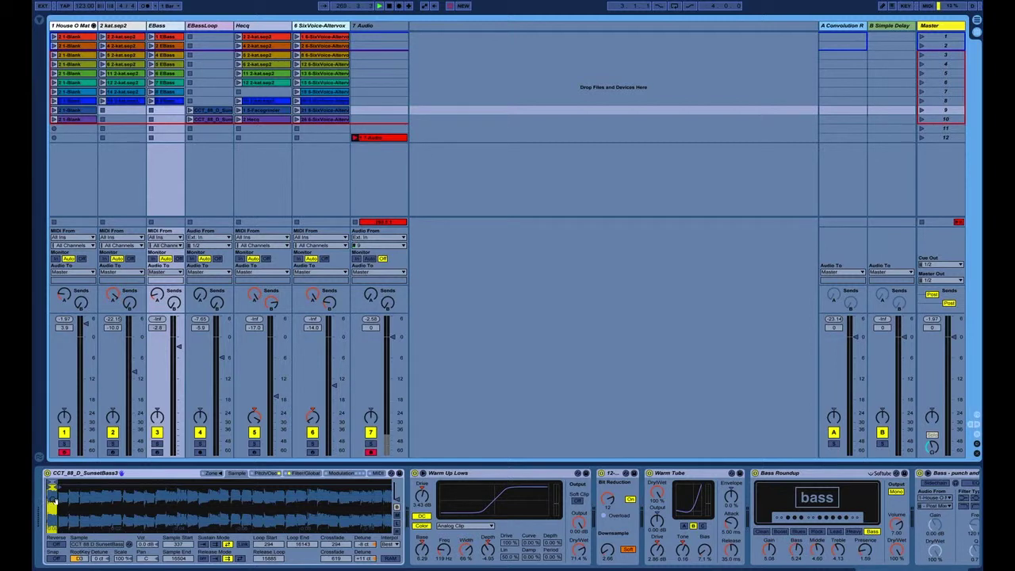
pyautogui.click(151, 37)
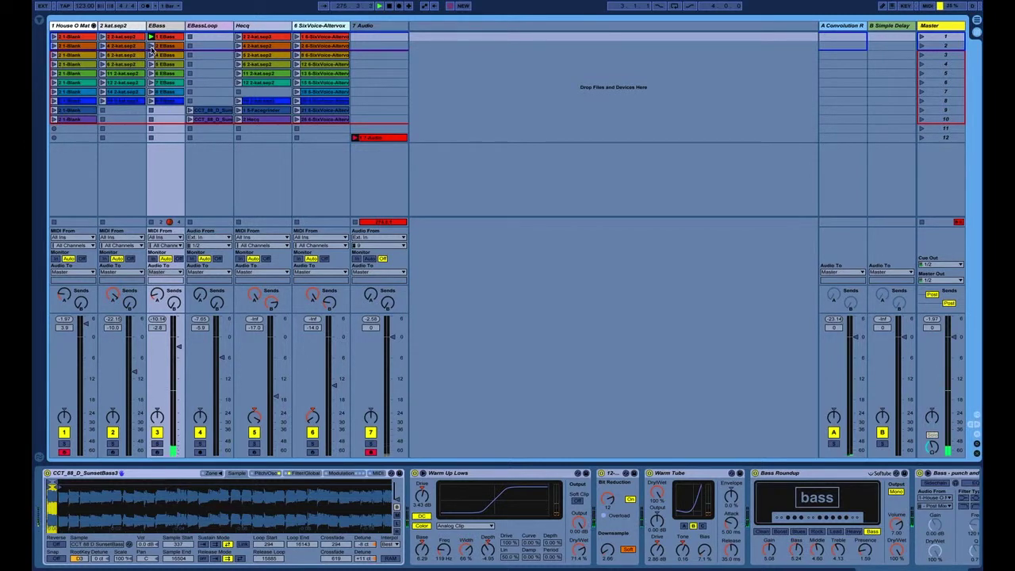
pyautogui.click(151, 46)
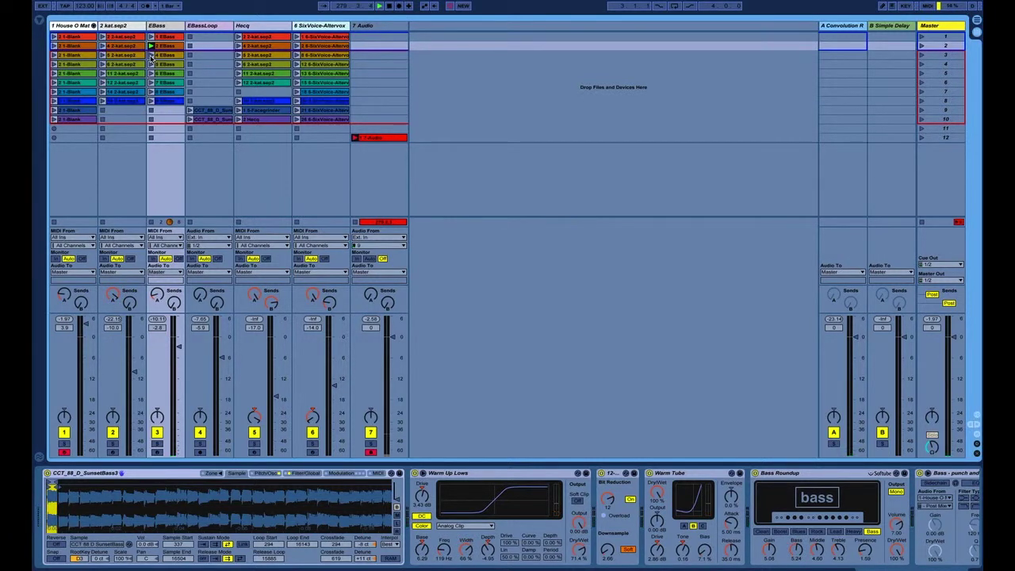
pyautogui.click(151, 55)
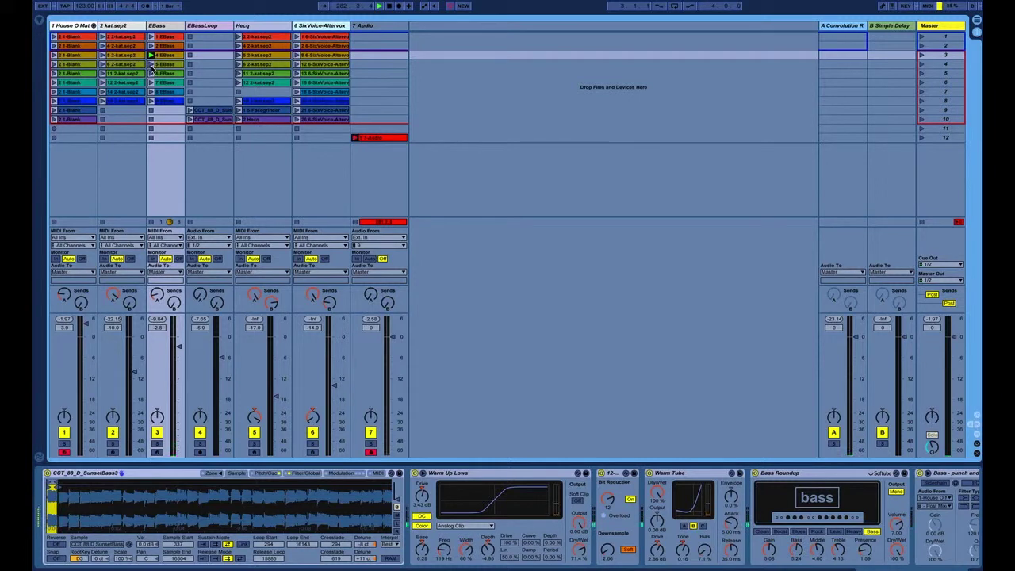
pyautogui.click(152, 64)
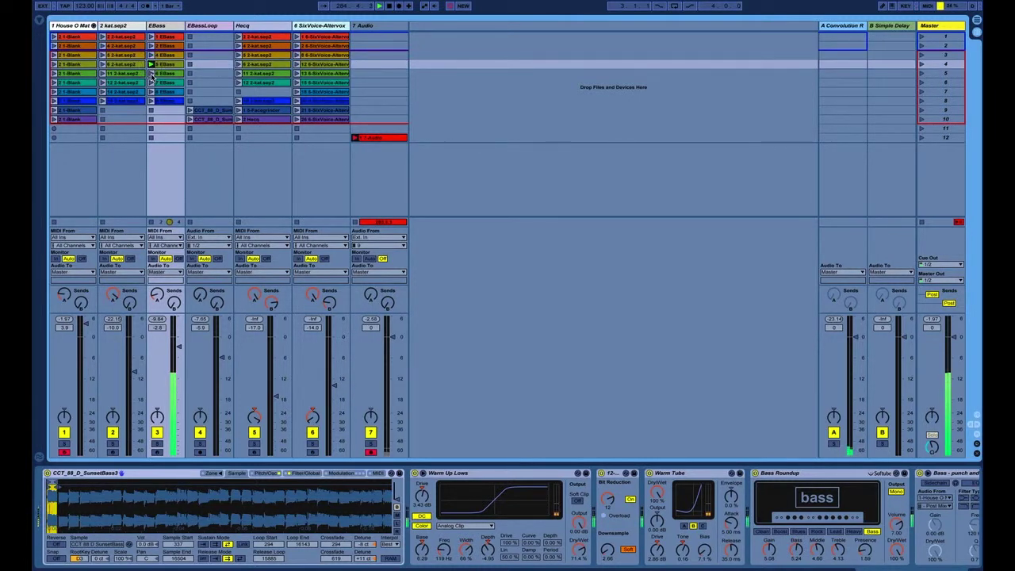
pyautogui.click(152, 74)
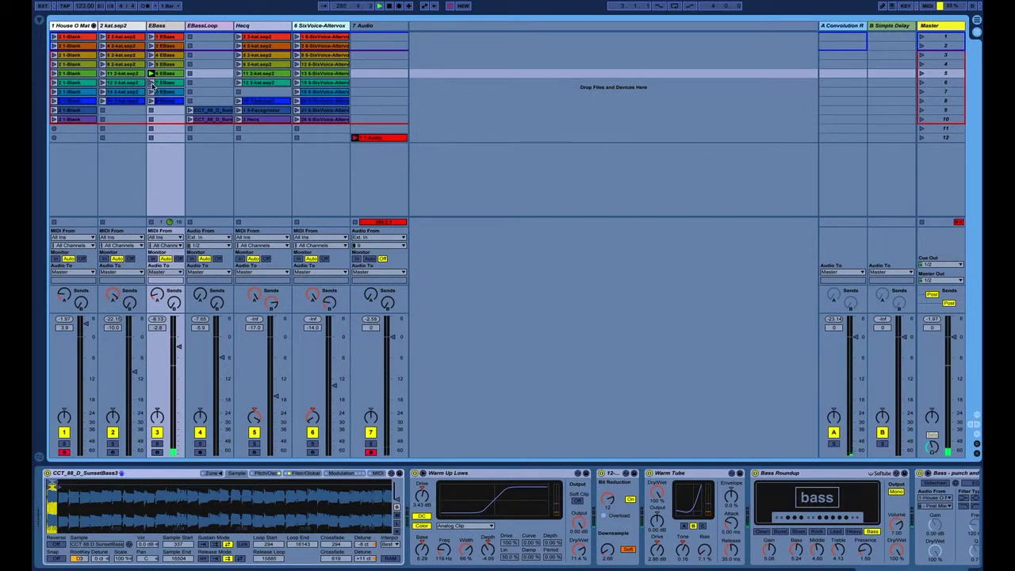
pyautogui.click(151, 82)
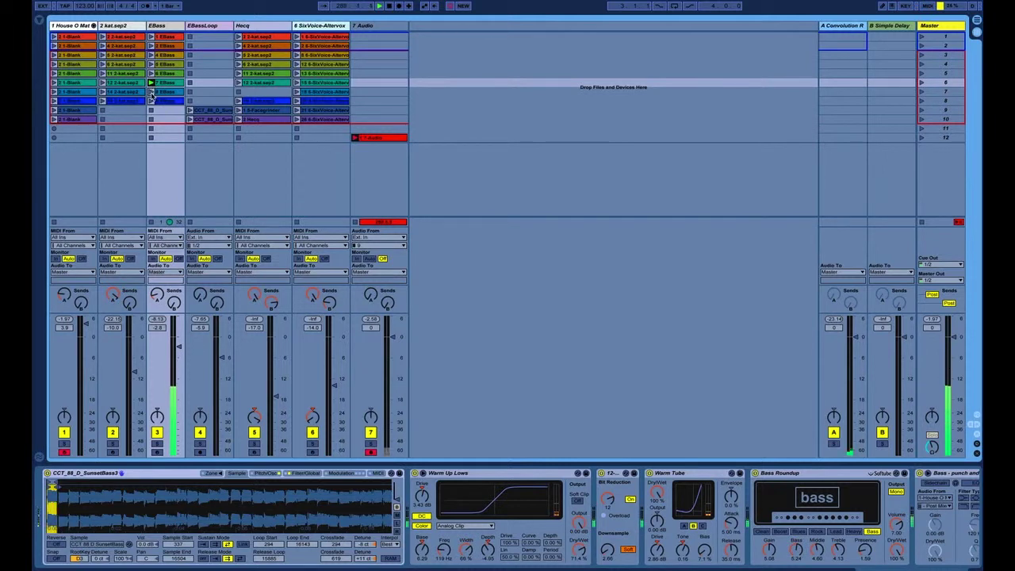
pyautogui.click(151, 92)
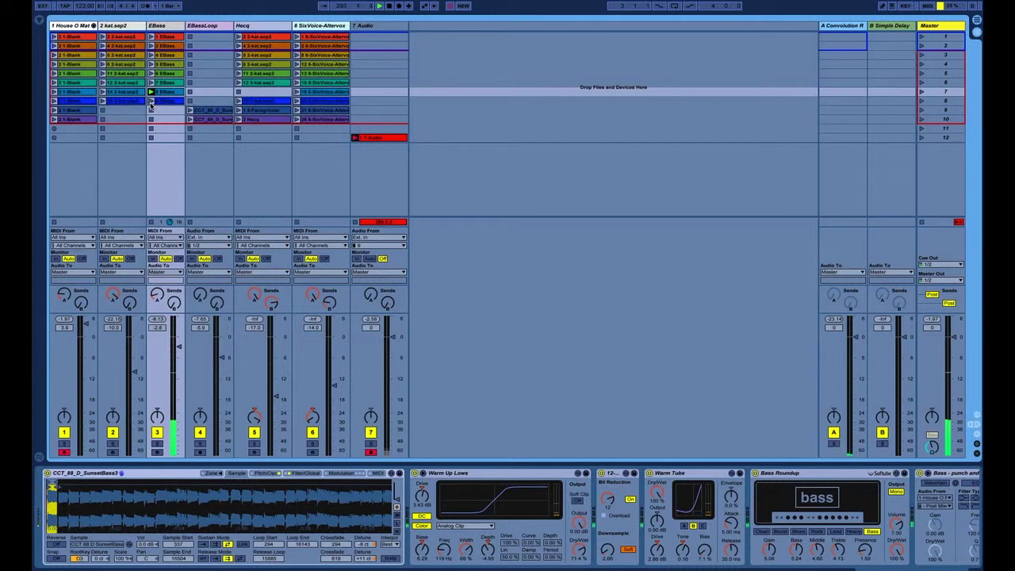
pyautogui.click(151, 101)
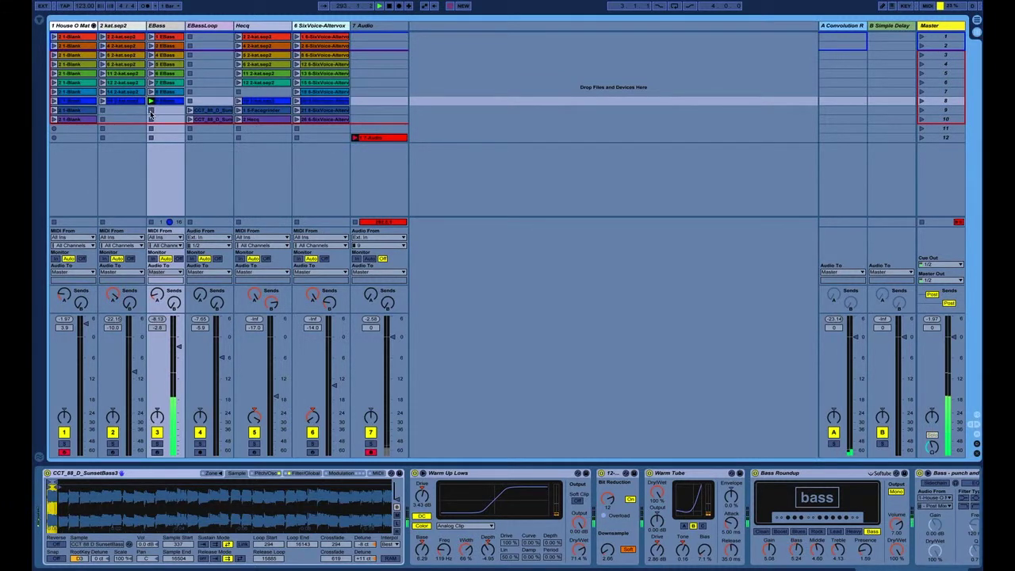
pyautogui.click(151, 113)
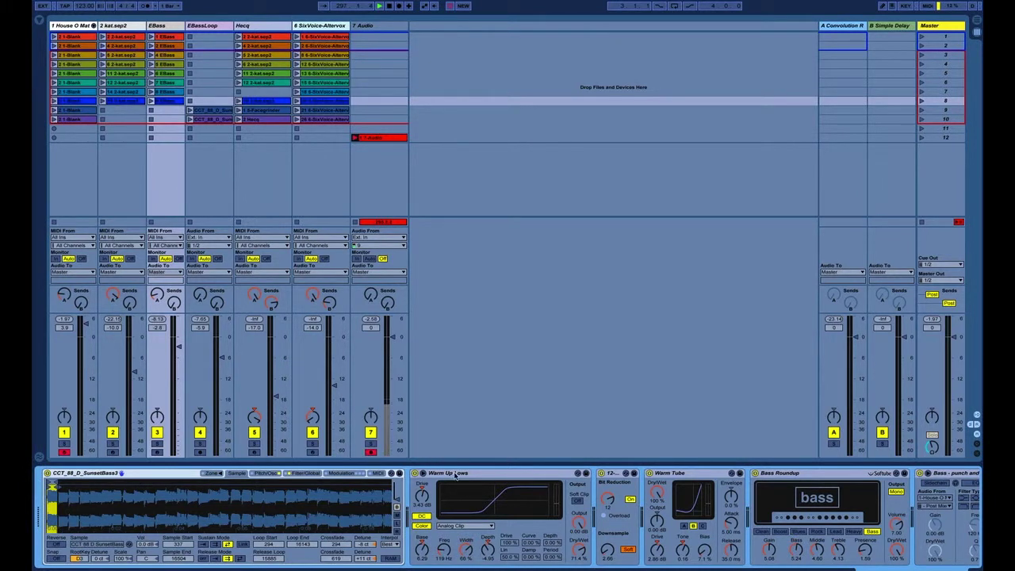
# Step: Check the Hi-Quality option of the Warm Up Lows device on the EBass track, leaving its setting as it is
pyautogui.hscroll(3, 454, 473)
pyautogui.hscroll(1, 455, 474)
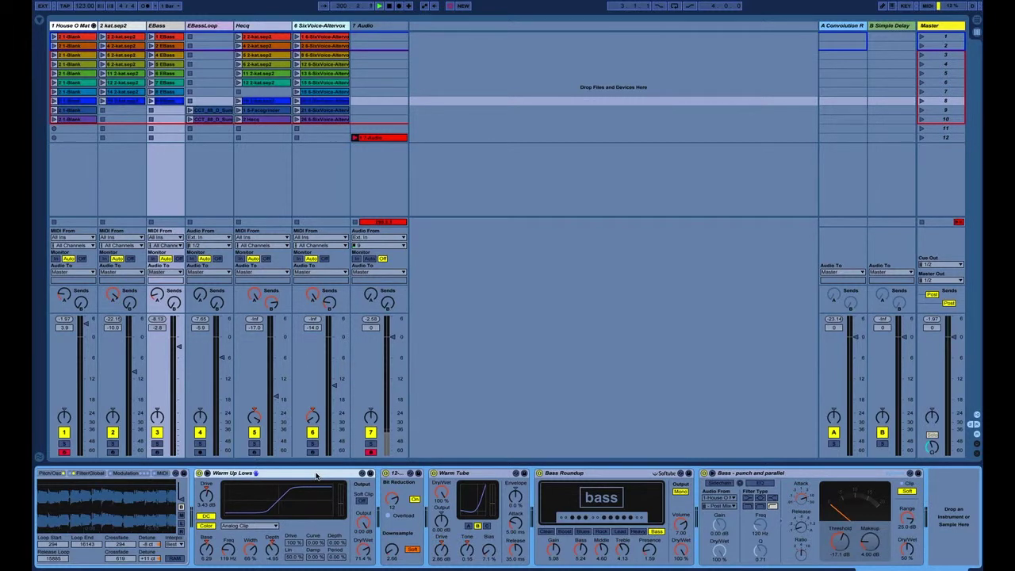
pyautogui.rightClick(316, 475)
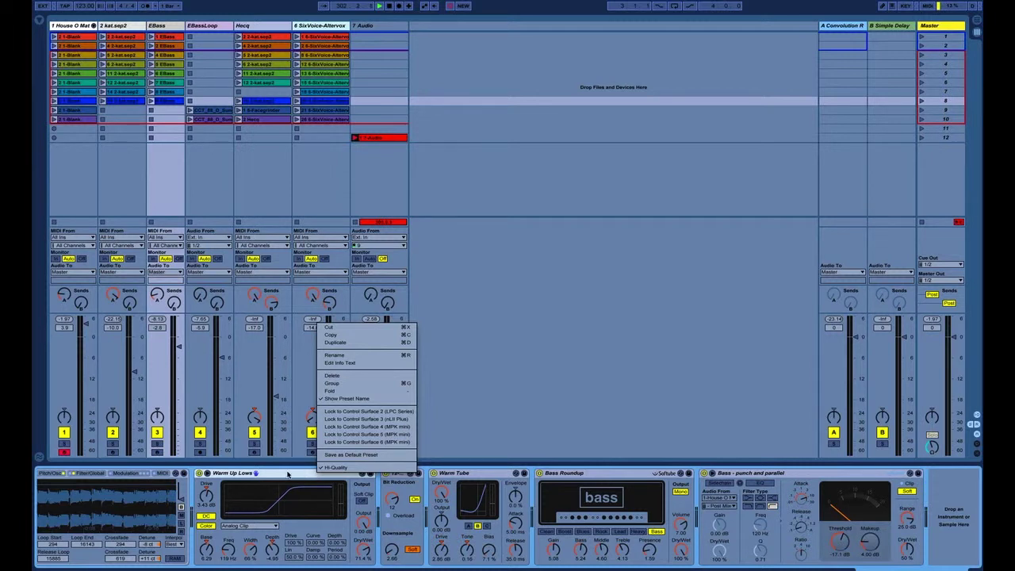
pyautogui.click(289, 474)
pyautogui.rightClick(287, 473)
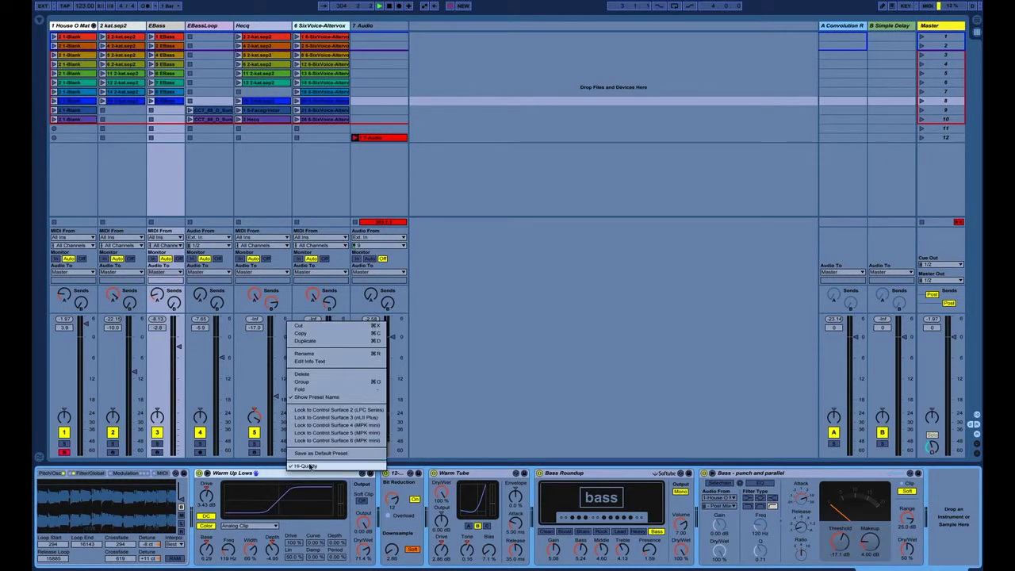
pyautogui.click(259, 475)
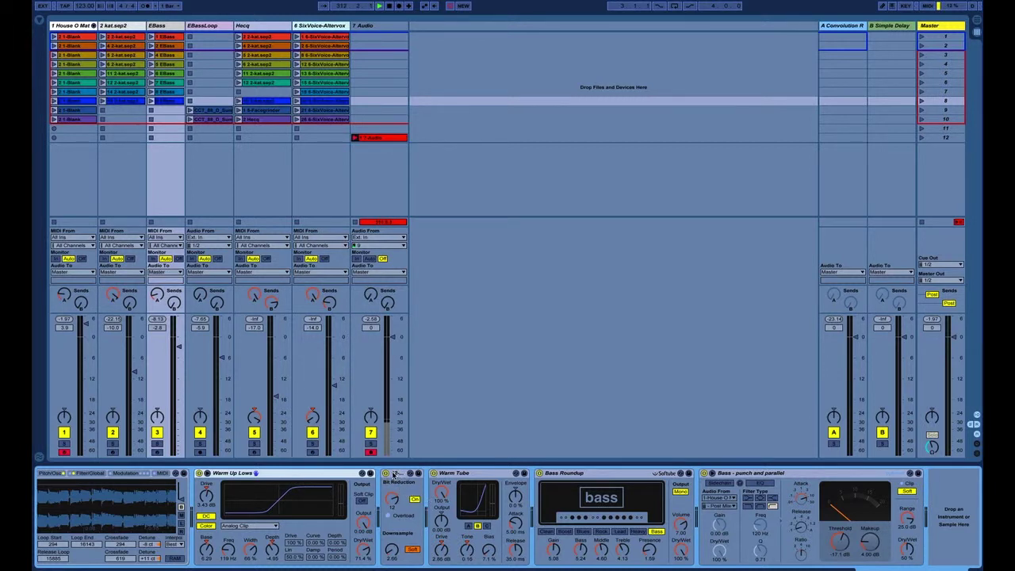
# Step: Check the Warm Tube device's Hi-Quality option, and review the Bass Roundup amp and Warm Up Lows on the EBass track
pyautogui.click(466, 479)
pyautogui.rightClick(466, 478)
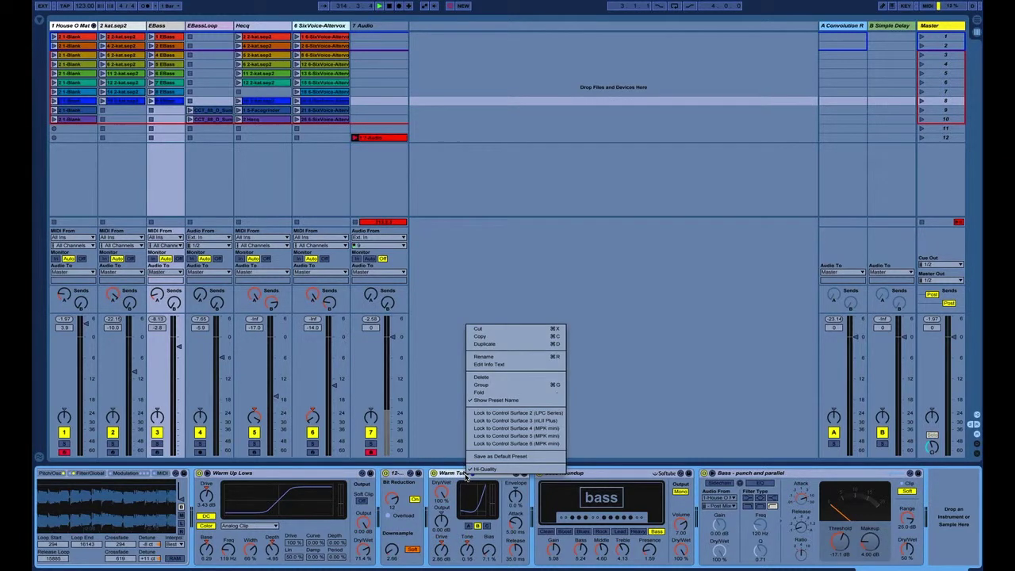
pyautogui.click(466, 475)
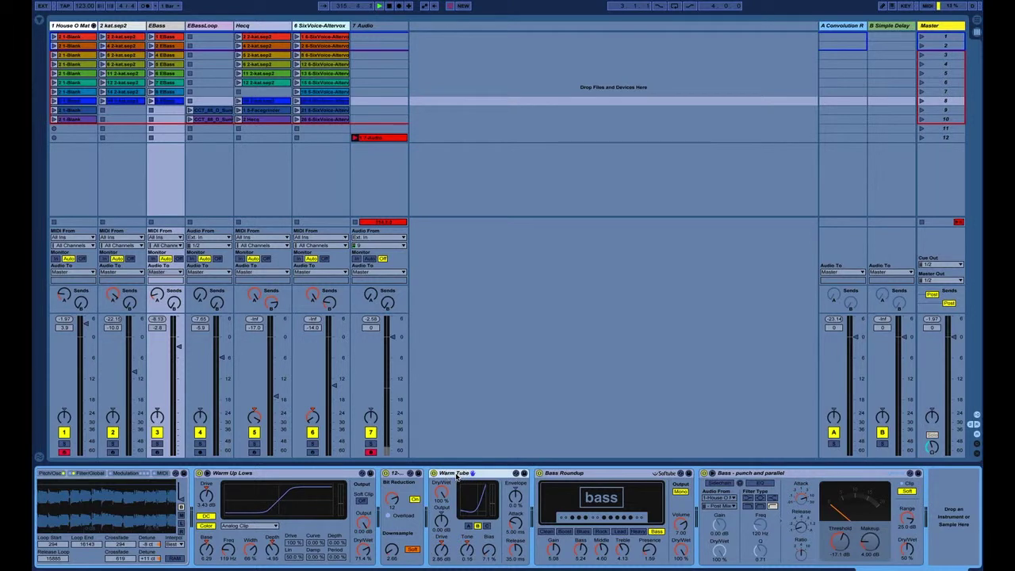
pyautogui.rightClick(484, 476)
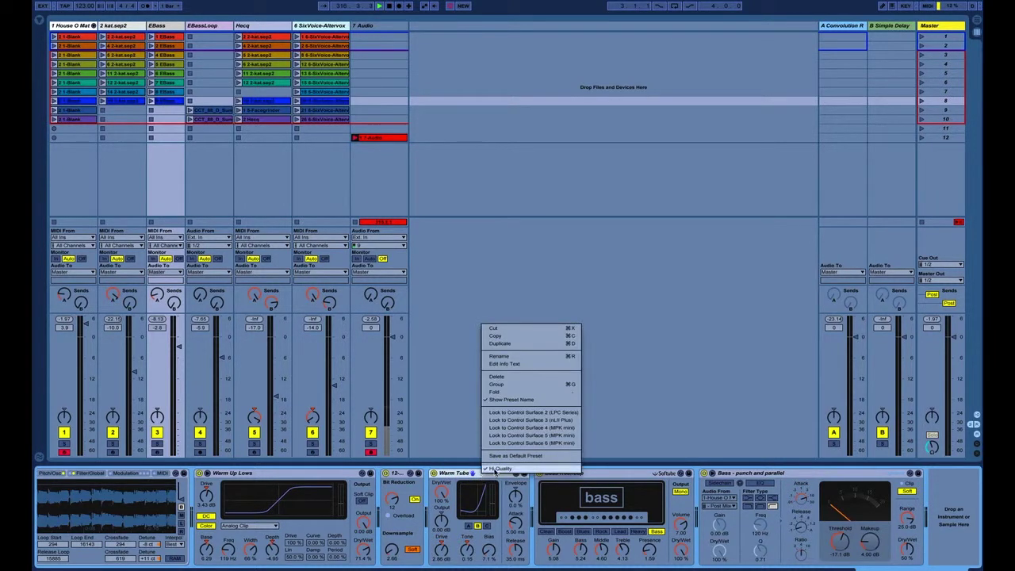
pyautogui.click(455, 474)
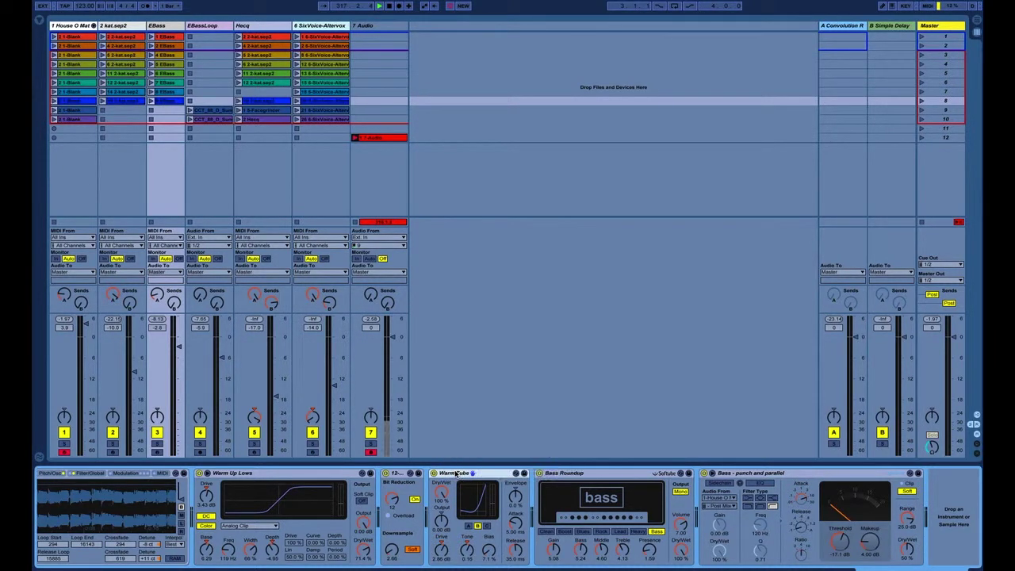
pyautogui.click(614, 476)
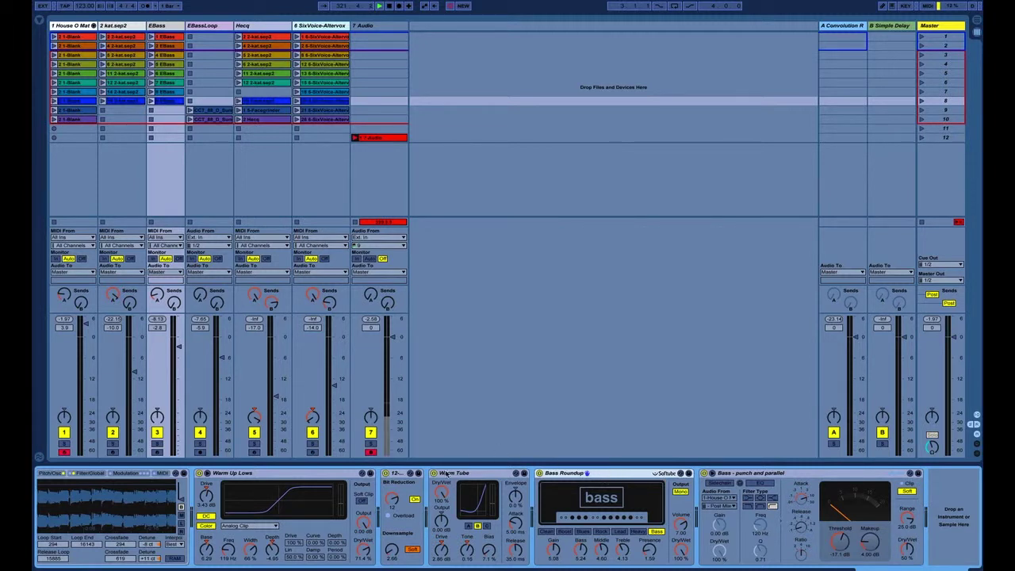
pyautogui.click(308, 476)
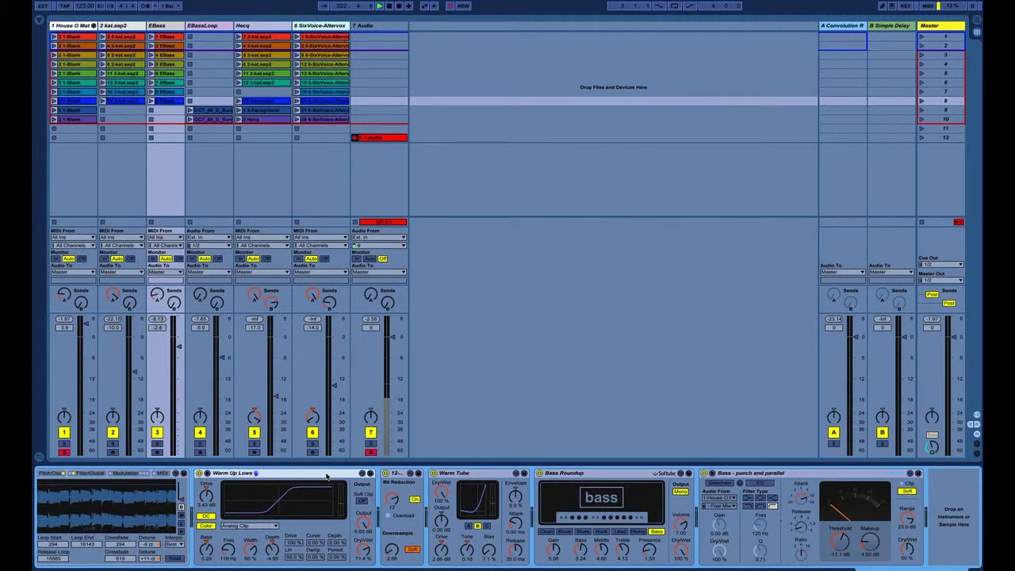
# Step: Review the EBass track's remaining effects: the 12-bit reducer, Warm Tube, Bass Roundup amp and the Bass - punch and parallel compressor
pyautogui.click(400, 474)
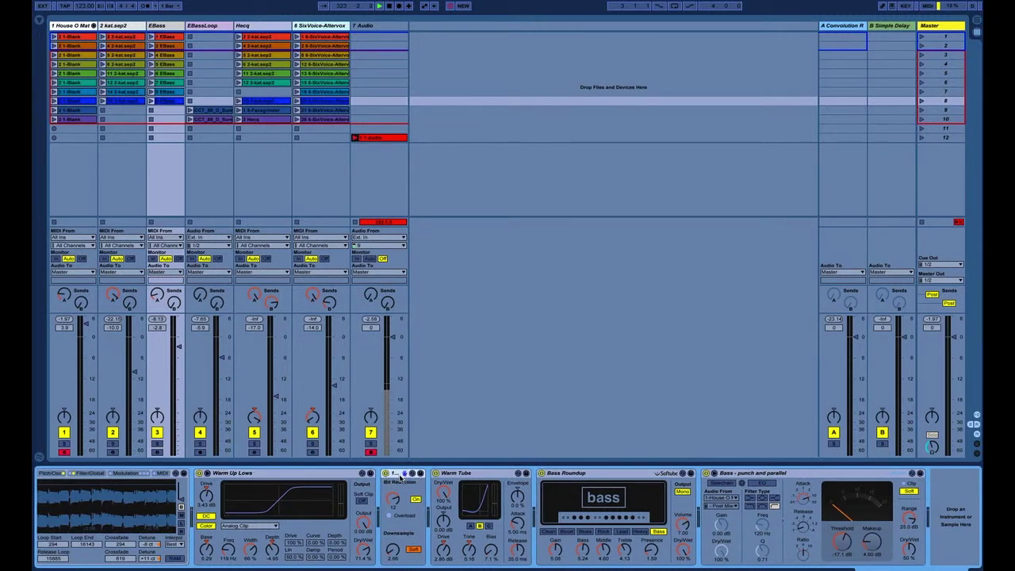
pyautogui.click(473, 473)
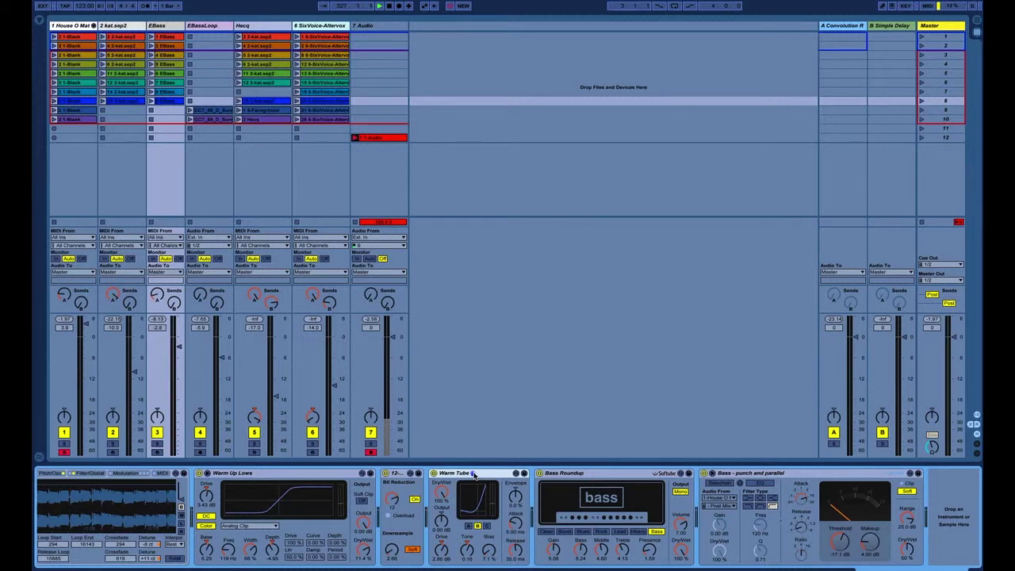
pyautogui.click(565, 475)
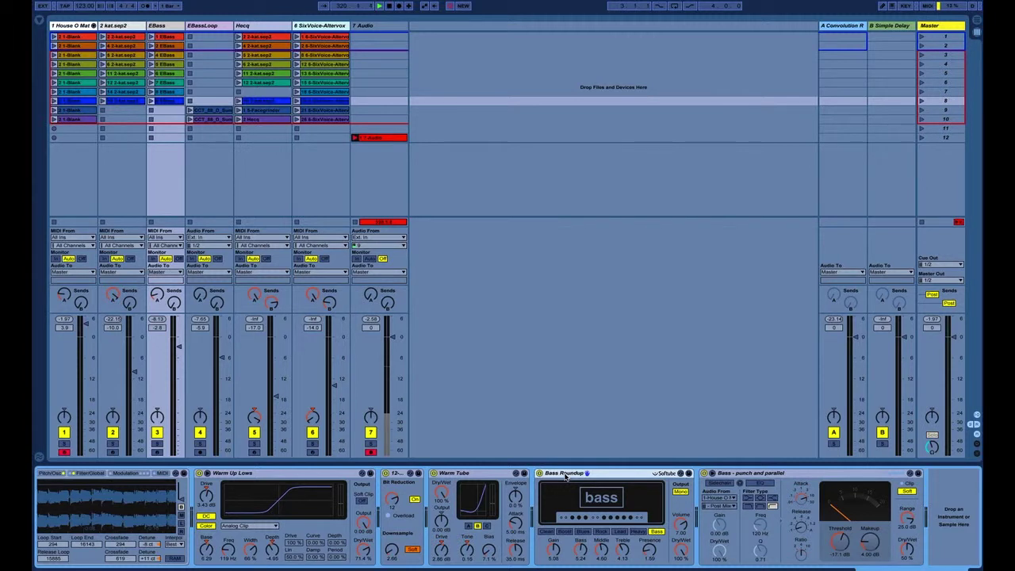
pyautogui.click(746, 477)
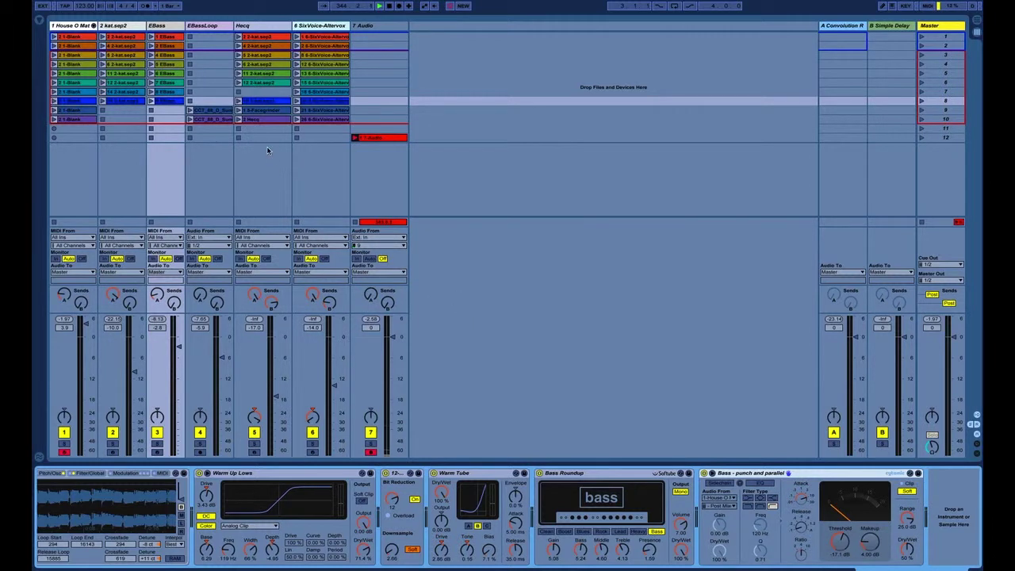
# Step: Show the EBassLoop track's devices and view the sample waveforms of its clips in scenes 9 and 10
pyautogui.click(167, 26)
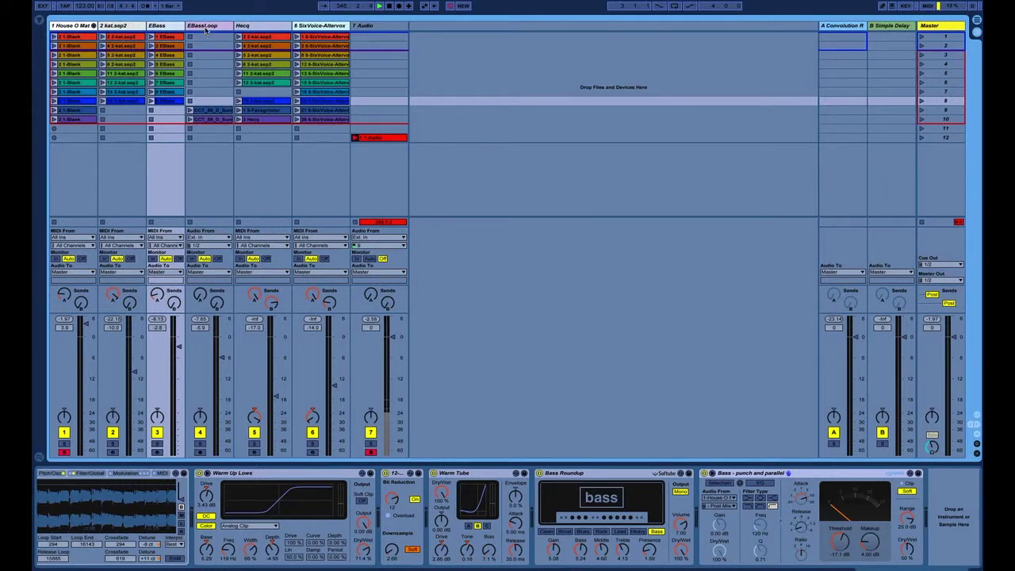
pyautogui.click(205, 27)
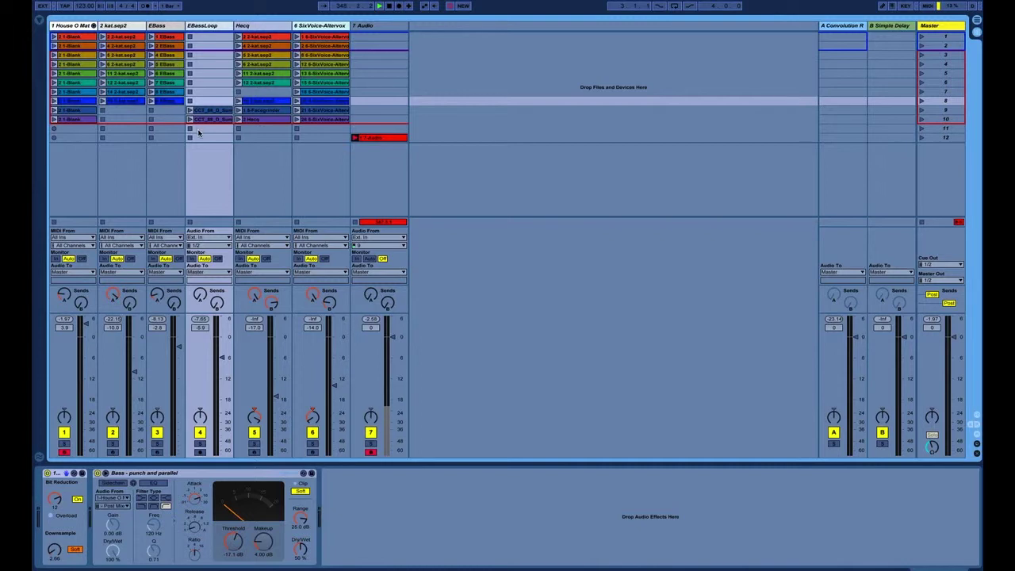
pyautogui.click(208, 111)
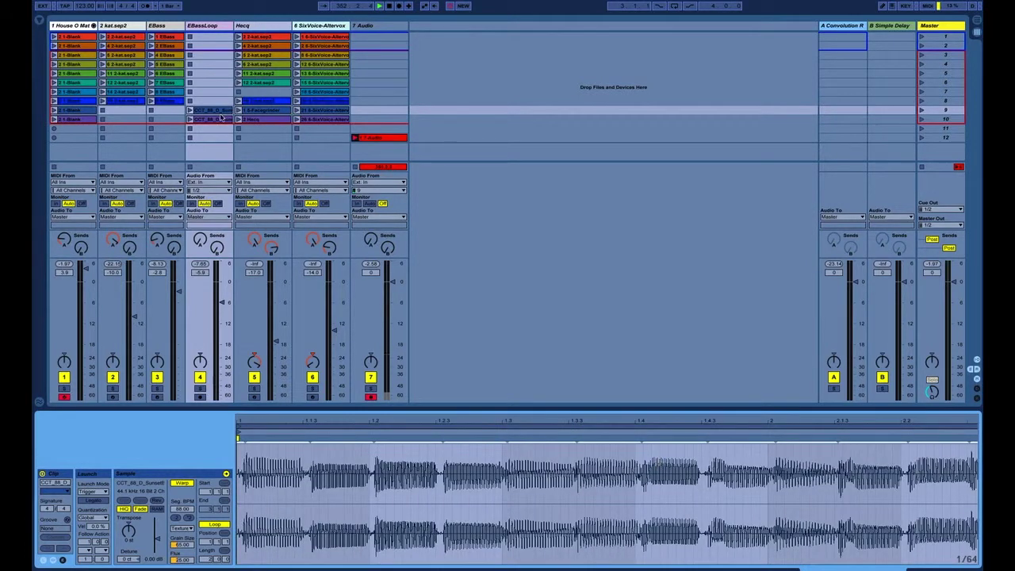
pyautogui.click(221, 122)
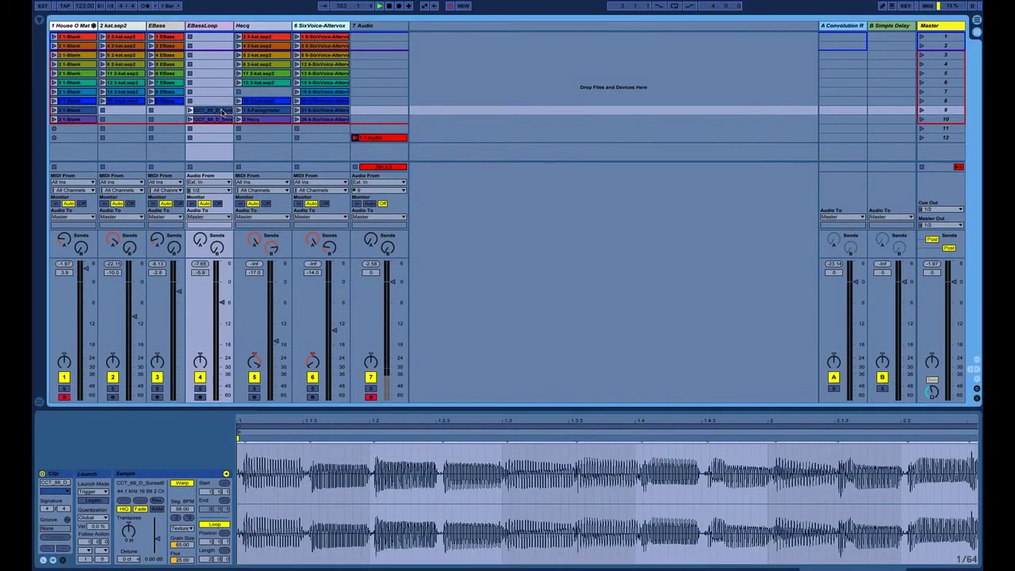
pyautogui.click(222, 122)
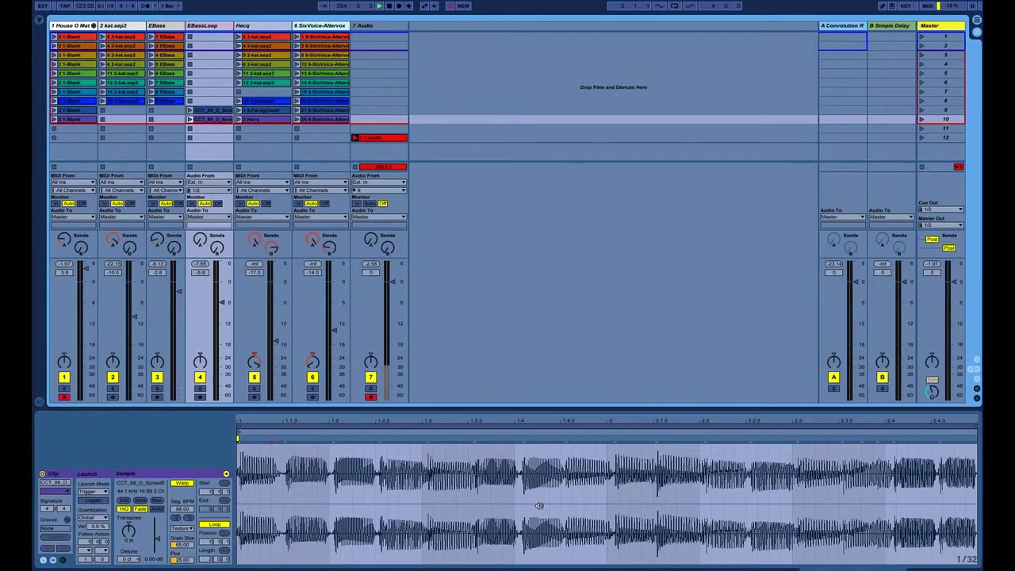
# Step: Compare the EBassLoop track's device chain with the EBass track's chain, ending on EBassLoop
pyautogui.click(210, 28)
pyautogui.click(208, 27)
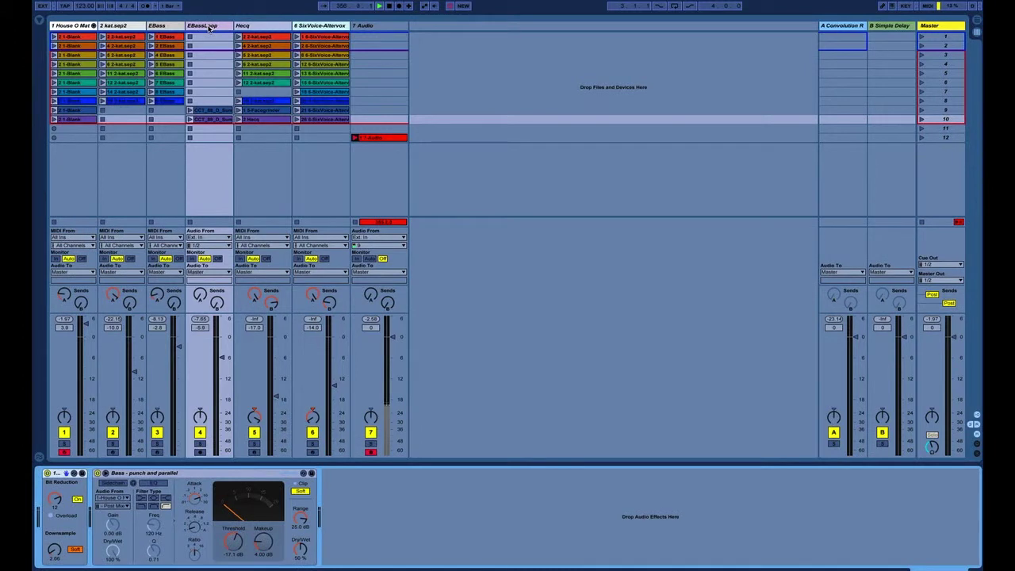
pyautogui.click(165, 27)
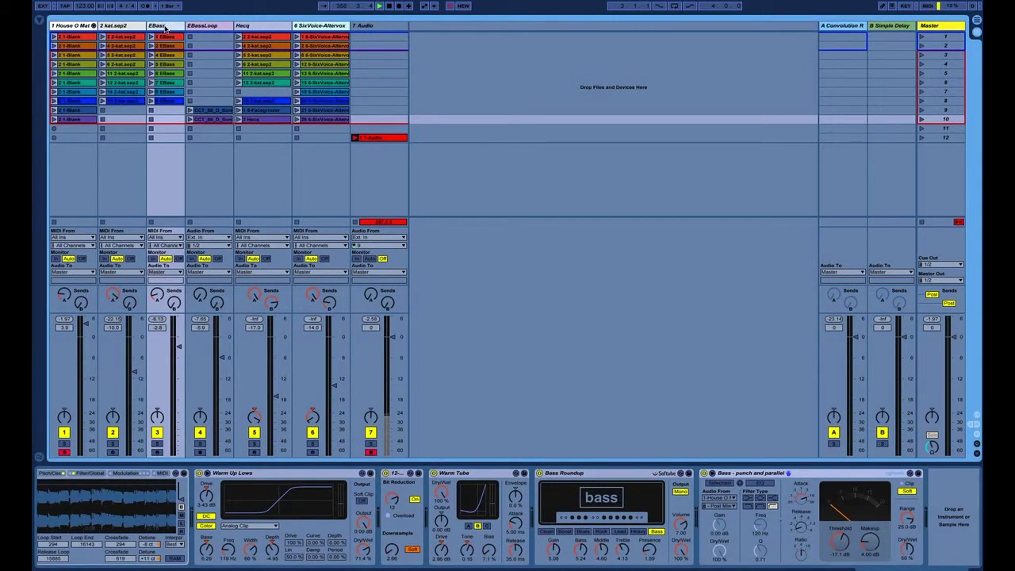
pyautogui.click(205, 27)
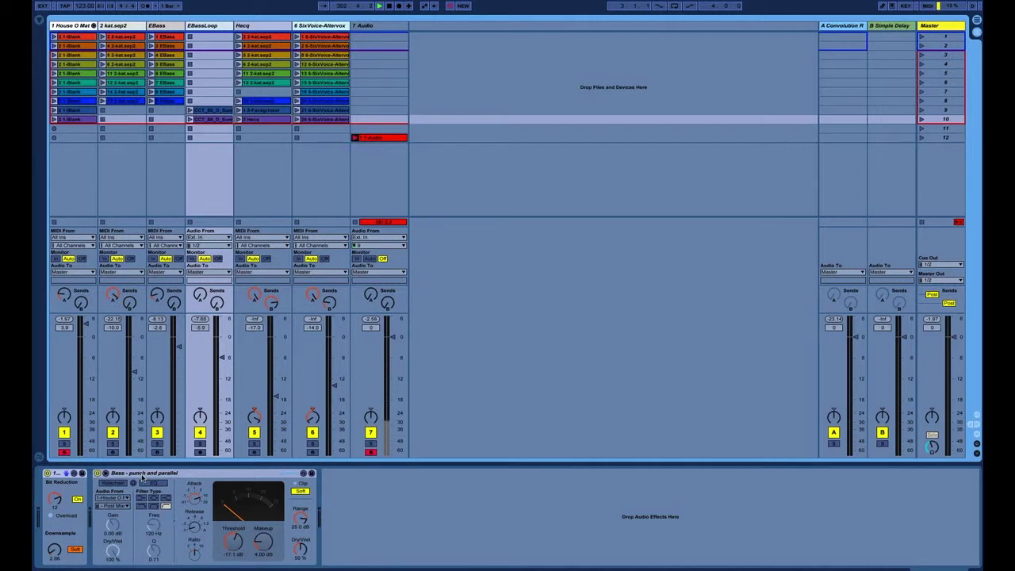
# Step: Review EBassLoop's bit reducer and Bass - punch and parallel compressor, and audition its scene 9 clip before stopping the track
pyautogui.click(142, 475)
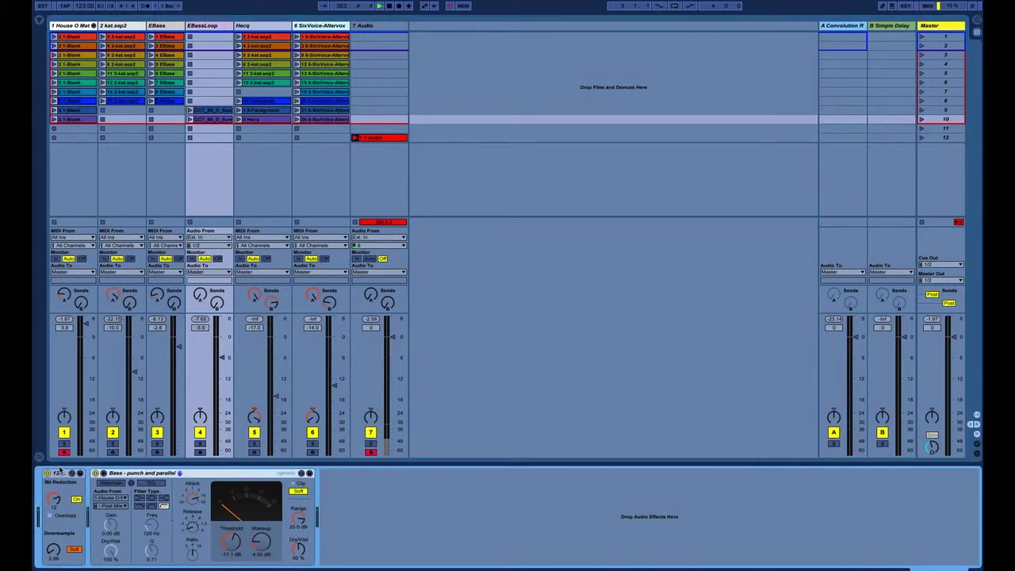
pyautogui.click(65, 472)
pyautogui.click(130, 475)
pyautogui.click(189, 110)
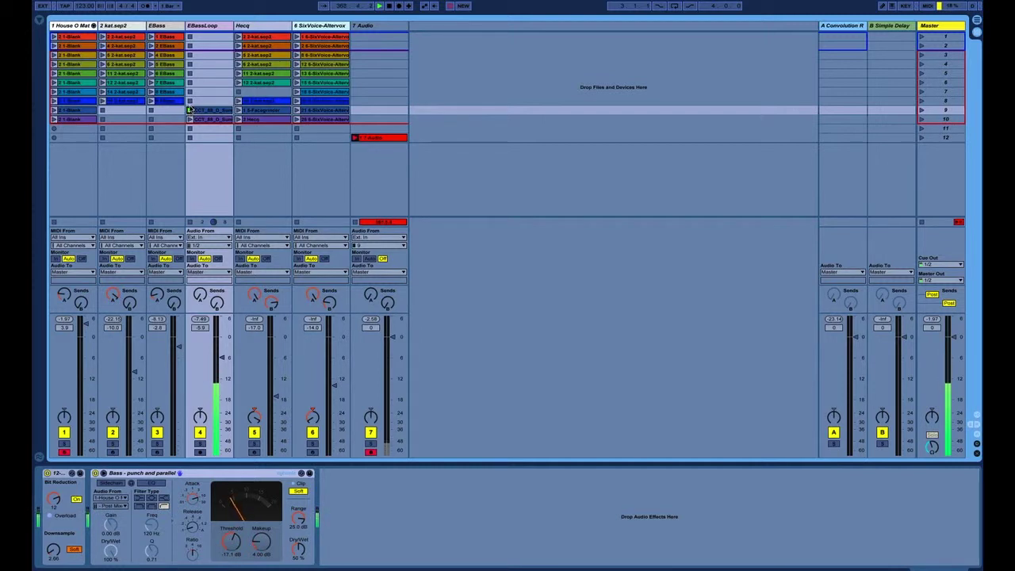
pyautogui.click(191, 102)
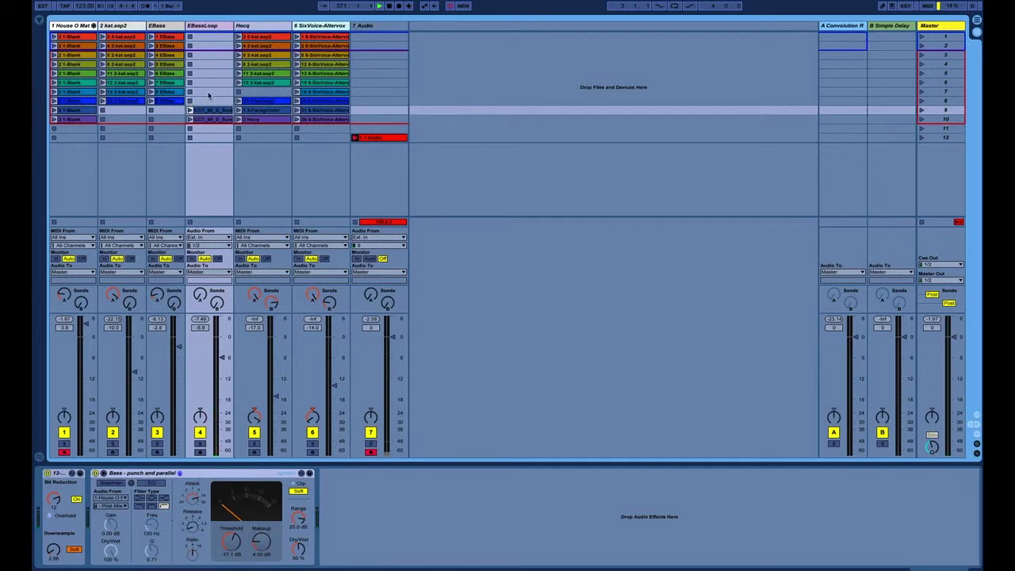
# Step: Show the Hecq track's devices and review the Facegrinder rack and the FaceGrinder instrument inside it
pyautogui.click(268, 28)
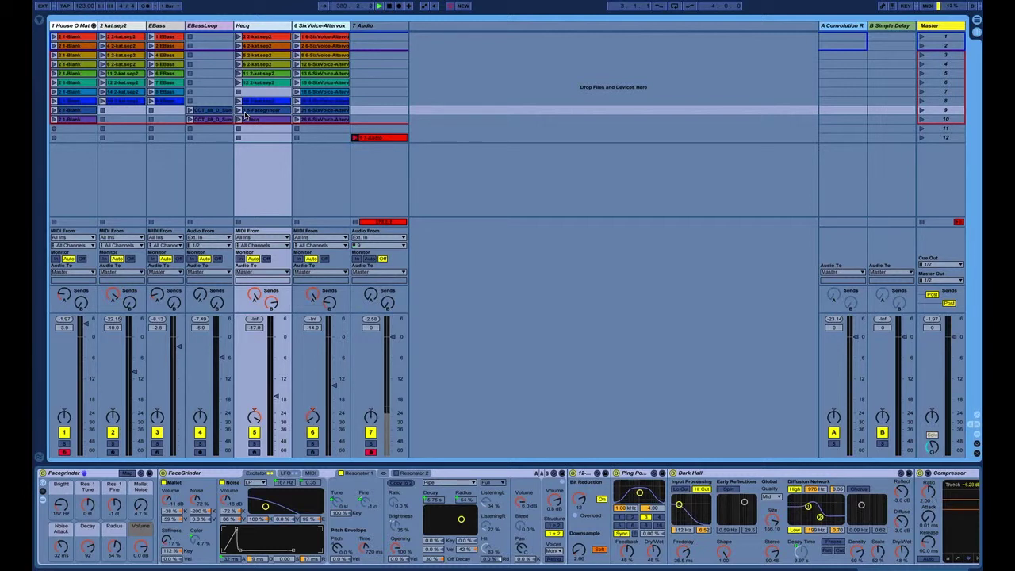
pyautogui.click(84, 474)
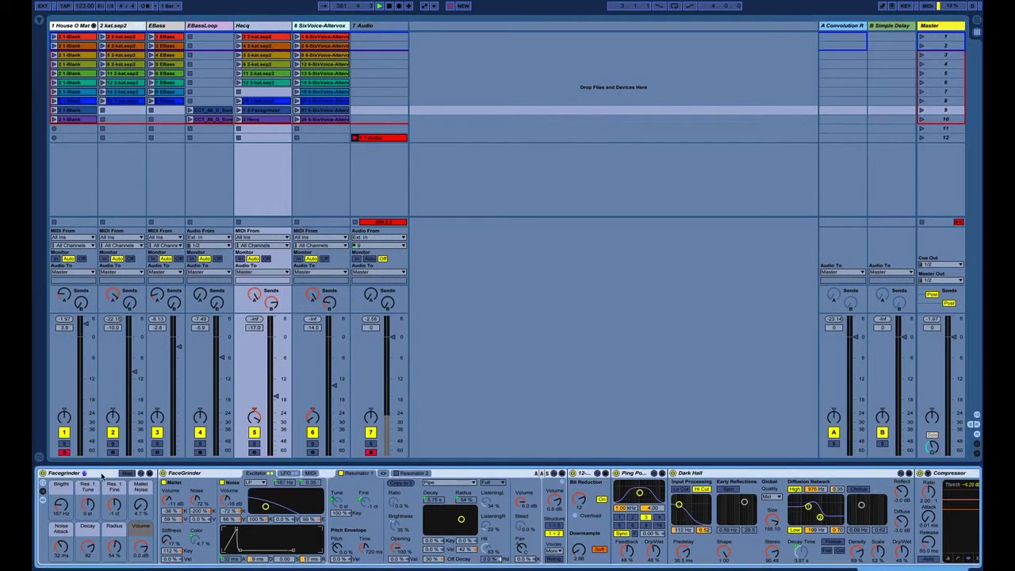
pyautogui.click(195, 474)
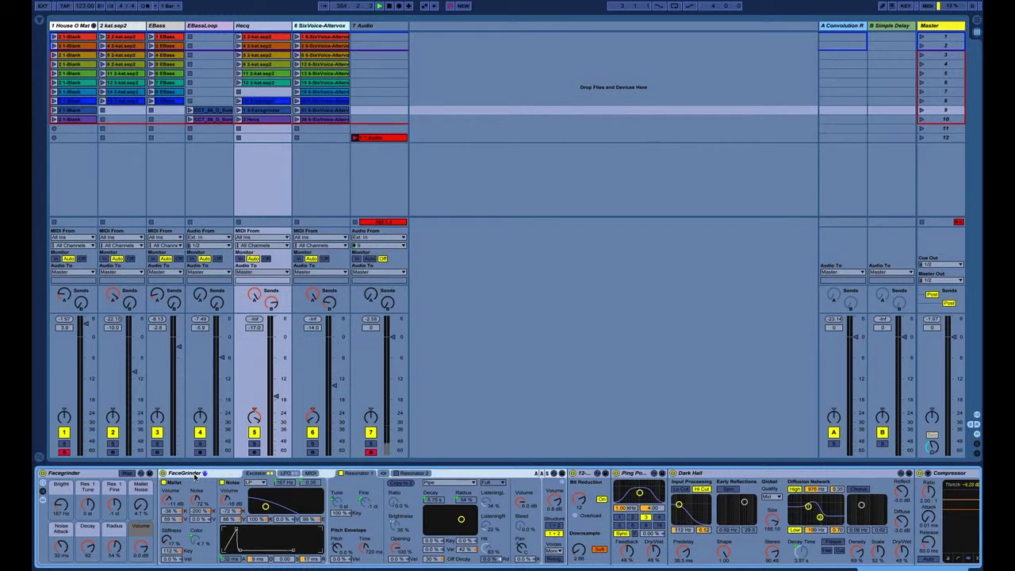
# Step: Open the browser's Instruments category, clear the old search text and find the Collision instrument
pyautogui.click(38, 21)
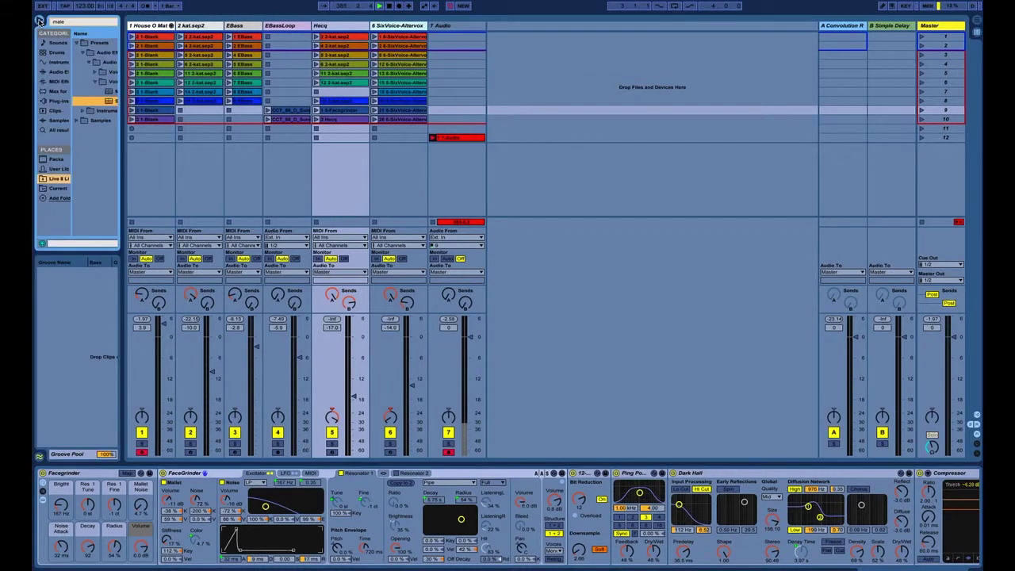
pyautogui.click(58, 64)
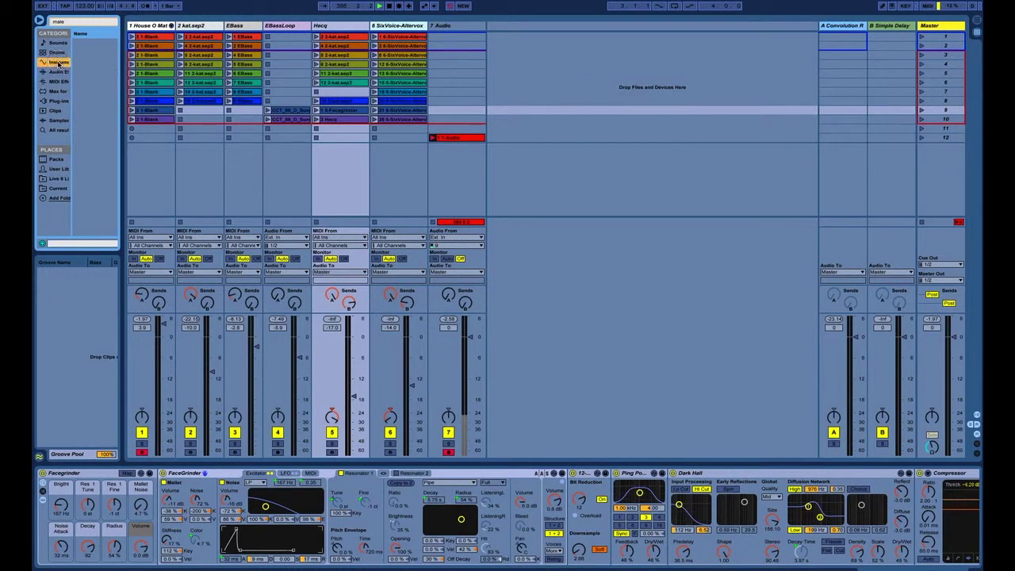
pyautogui.click(72, 22)
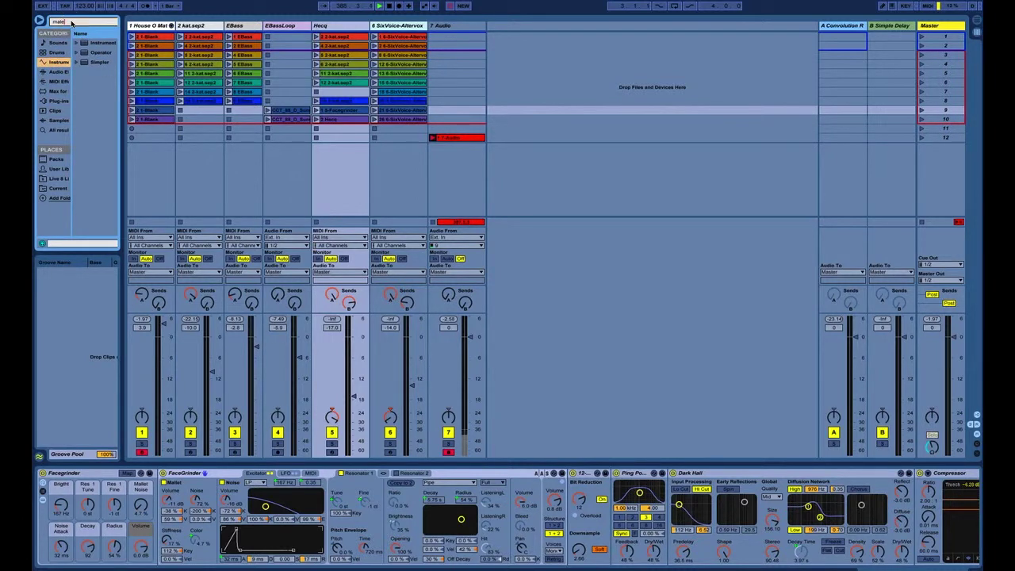
pyautogui.press('BackSpace')
pyautogui.press('BackSpace')
pyautogui.press('BackSpace')
pyautogui.press('BackSpace')
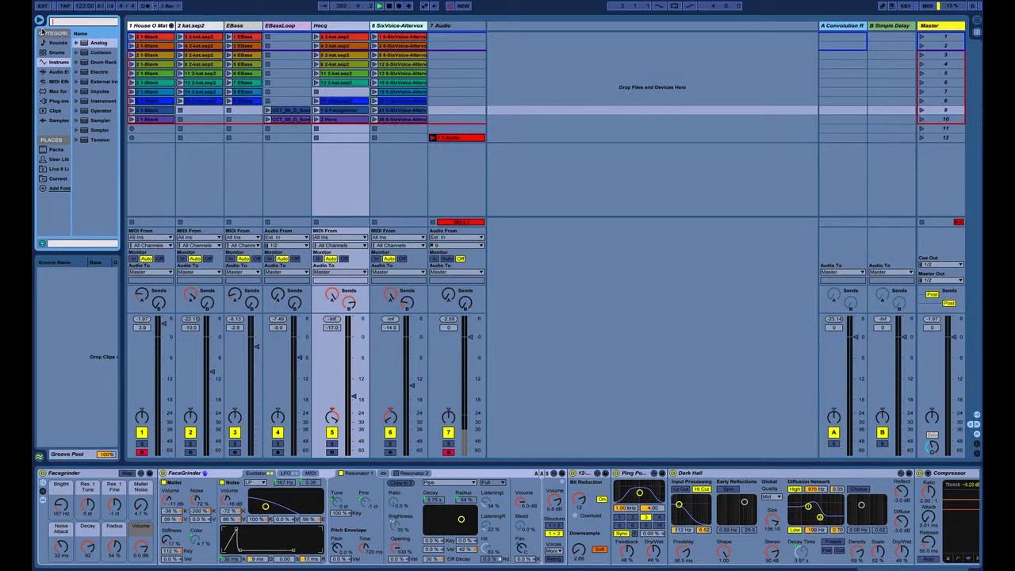
pyautogui.click(102, 54)
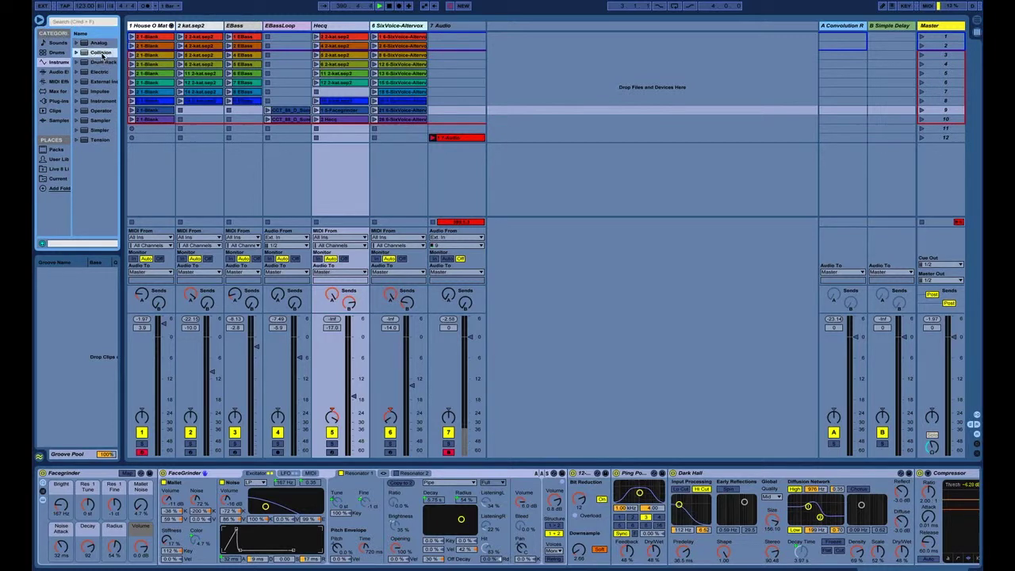
# Step: Review FaceGrinder's settings and check the resonator types offered for Resonator 1, keeping it on Pipe
pyautogui.click(214, 473)
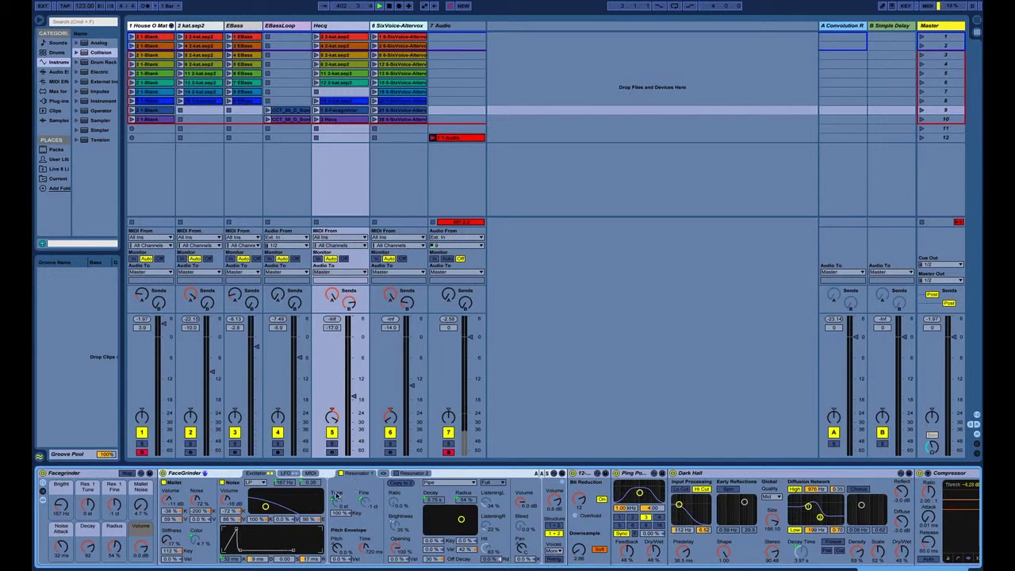
pyautogui.click(455, 483)
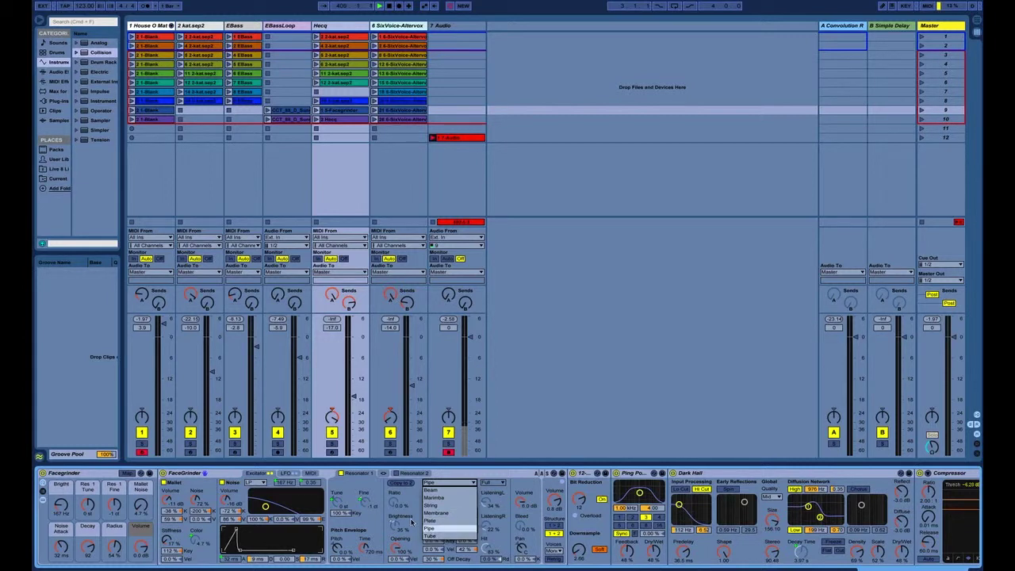
pyautogui.click(356, 485)
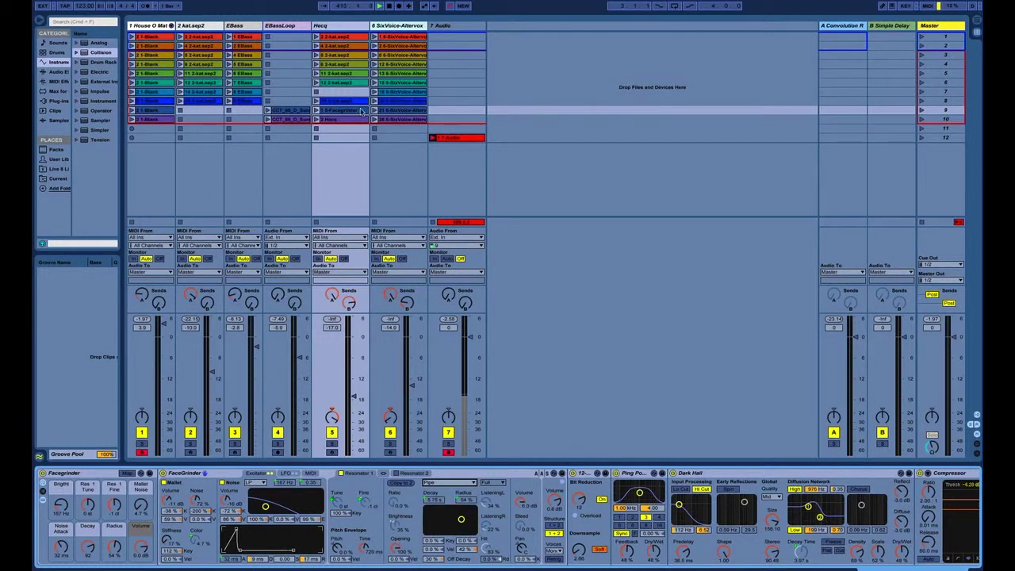
# Step: Revisit the EBassLoop and Hecq tracks' devices, and show the kat.sep2 track while auditioning its scene 8 clip
pyautogui.click(292, 111)
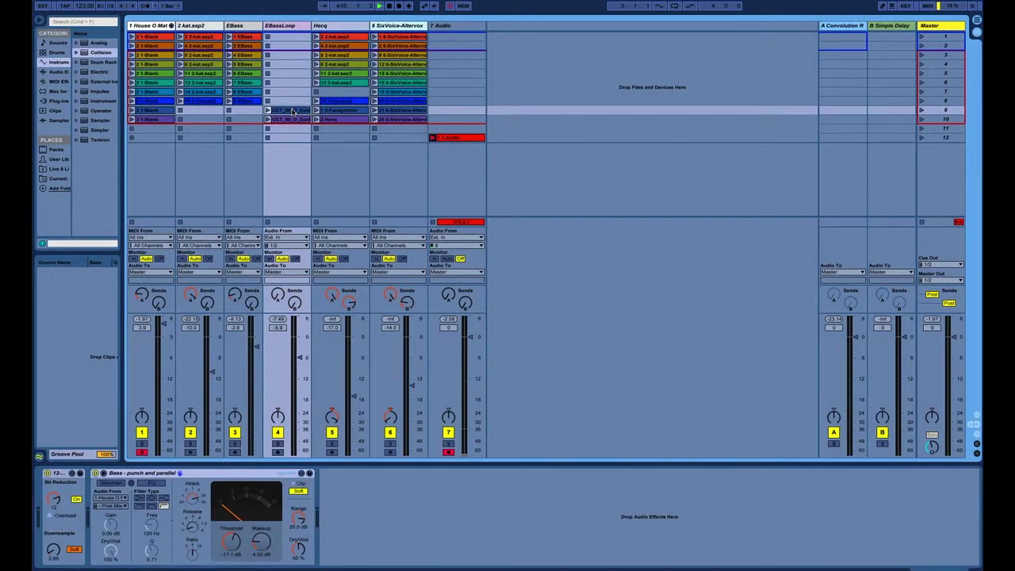
pyautogui.click(336, 26)
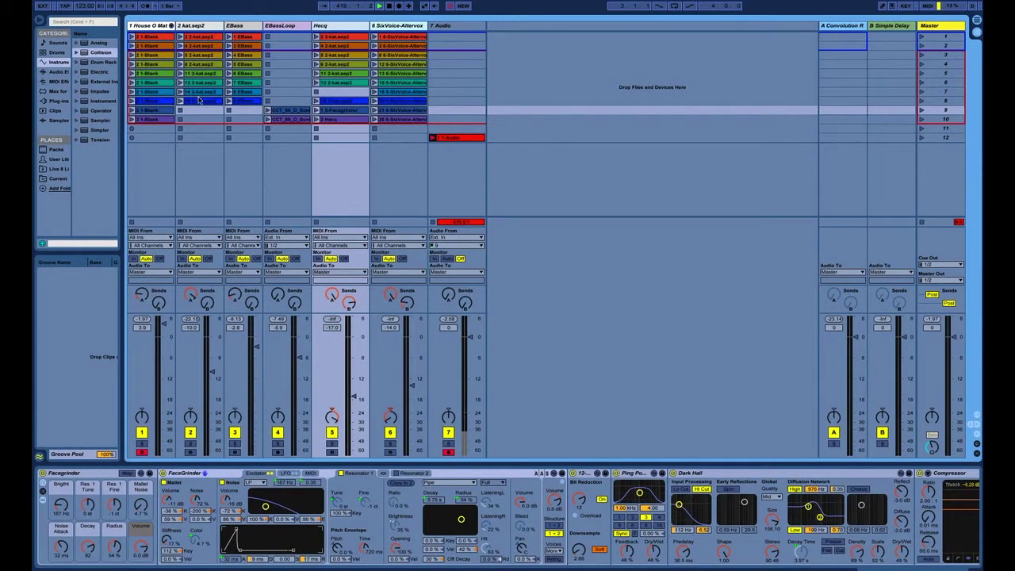
pyautogui.click(200, 26)
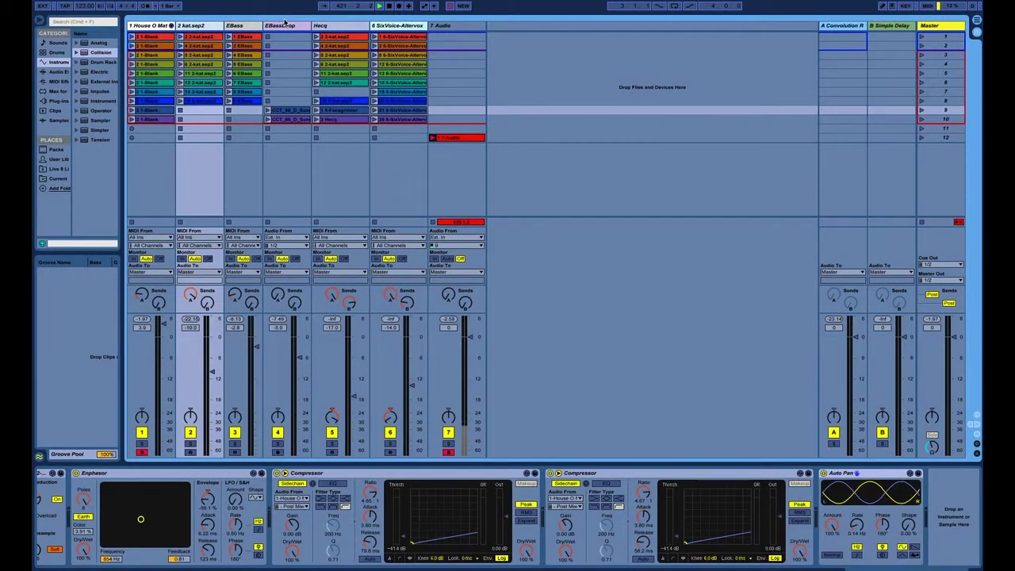
pyautogui.press('Up')
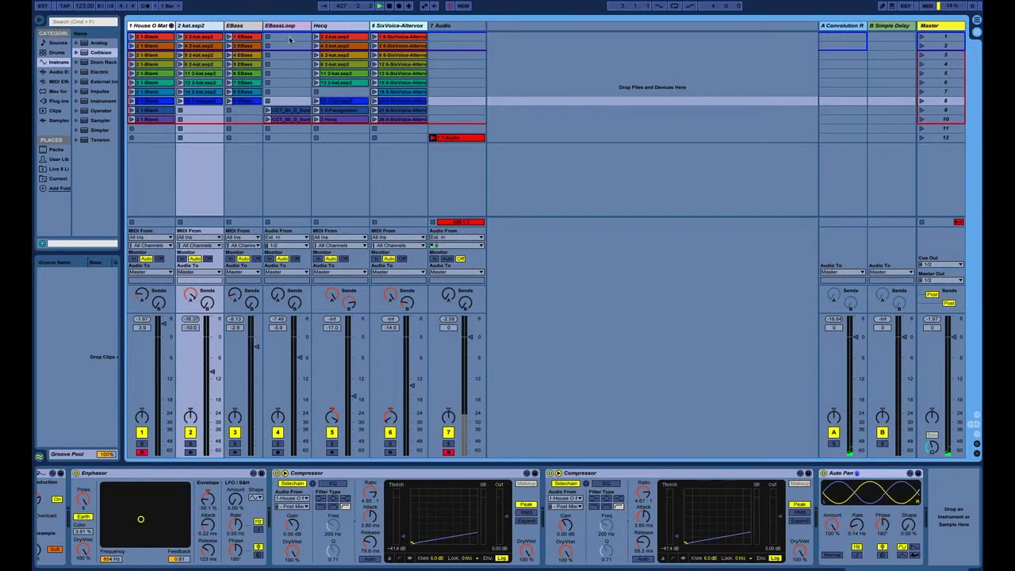
# Step: Audition the scene 9 clips of the House O Matic and EBassLoop tracks together, and bring in the Hecq track
pyautogui.click(291, 28)
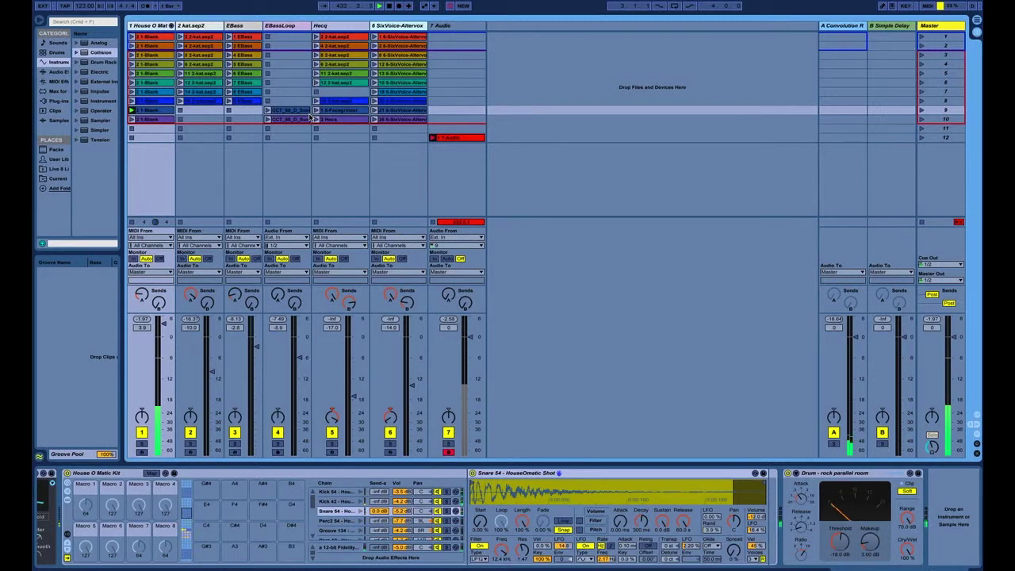
pyautogui.click(309, 113)
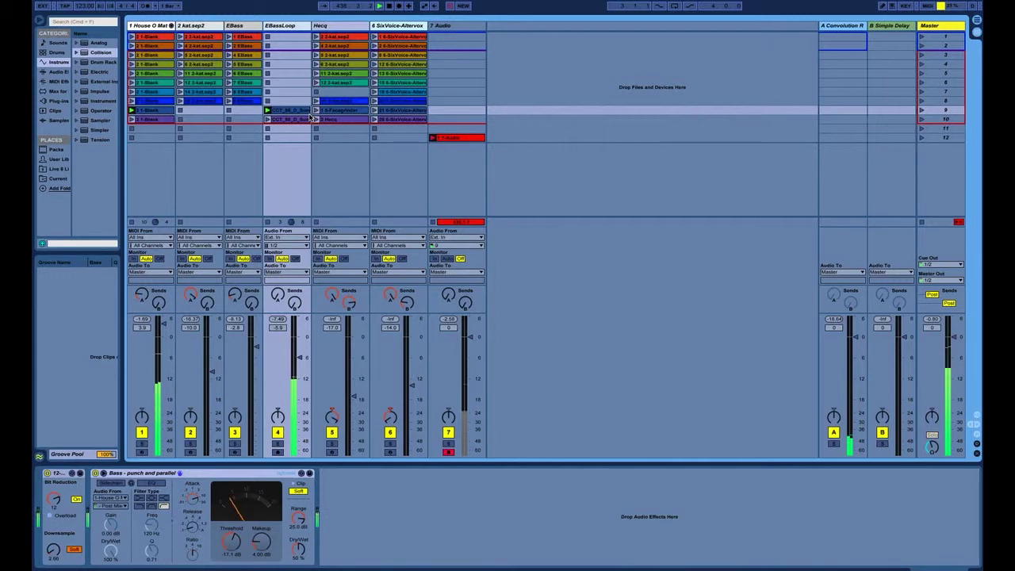
pyautogui.press('Right')
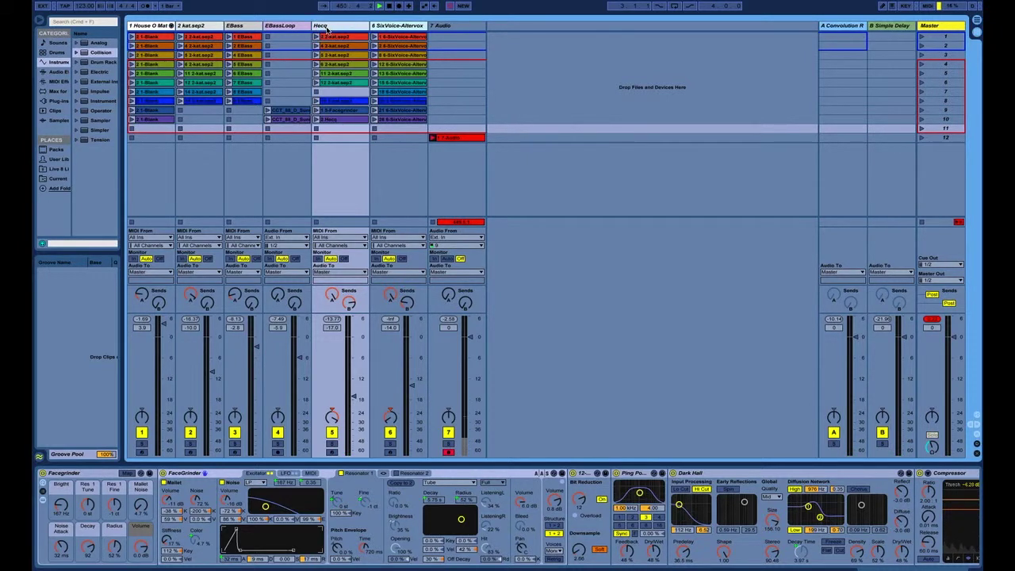
# Step: Select the Hecq track's Facegrinder clip in scene 9 and look along the track's device chain
pyautogui.click(338, 112)
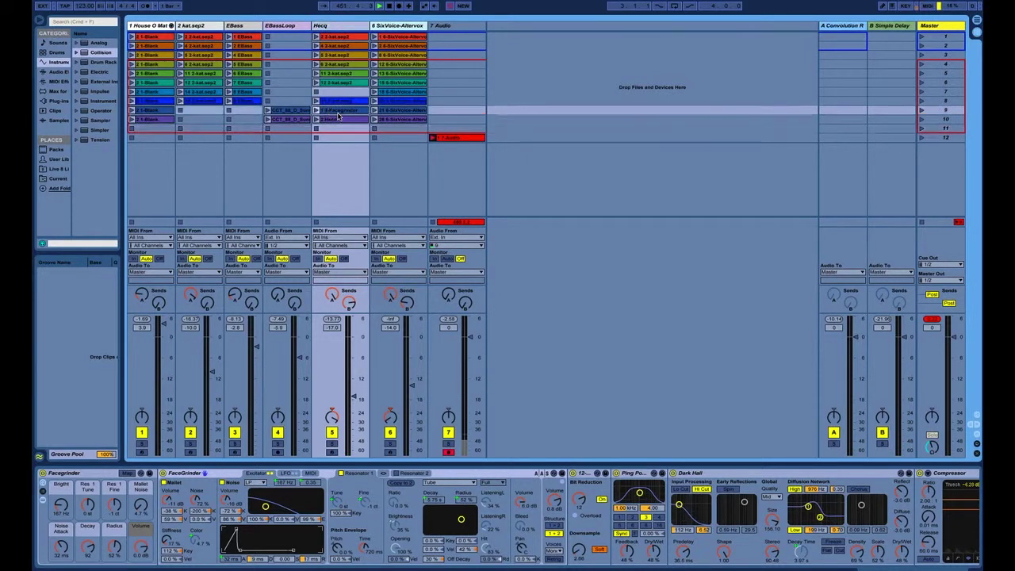
pyautogui.hscroll(3, 369, 539)
pyautogui.hscroll(-3, 369, 539)
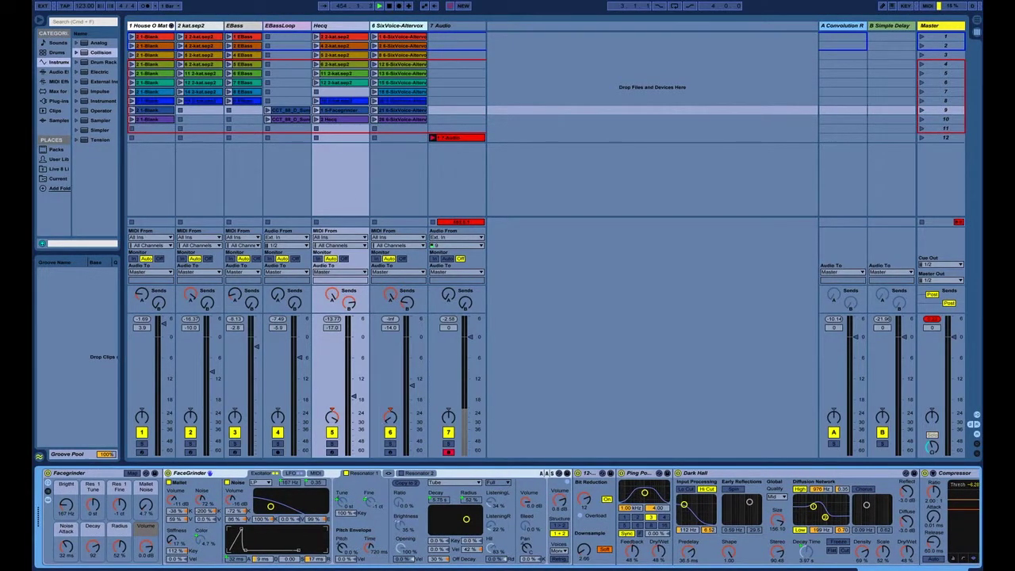
# Step: Review the Hecq track's effects one by one: 12-bit Fidelity, Ping Pong Delay, Dark Hall and Compressor
pyautogui.hscroll(4, 404, 537)
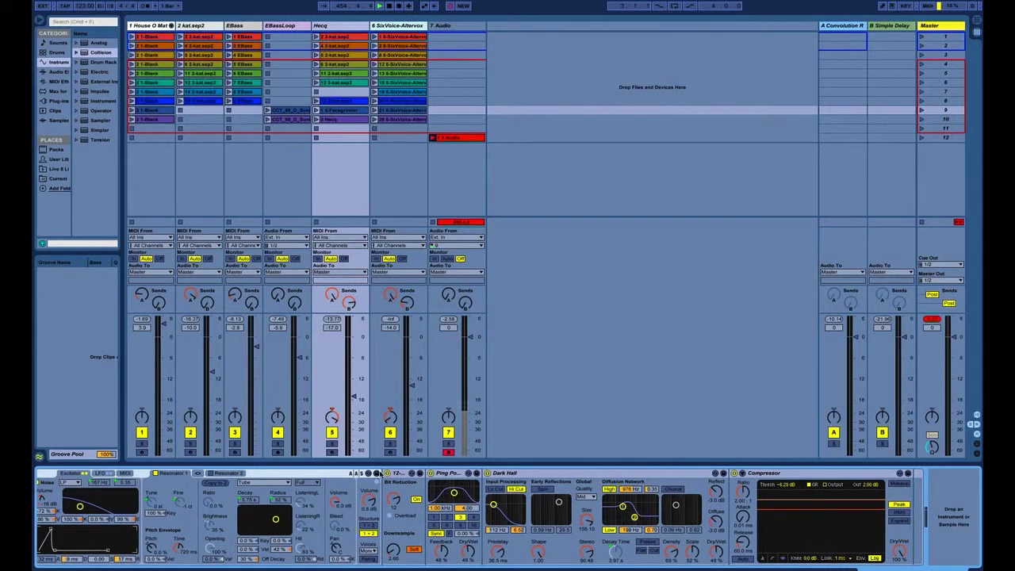
pyautogui.click(399, 474)
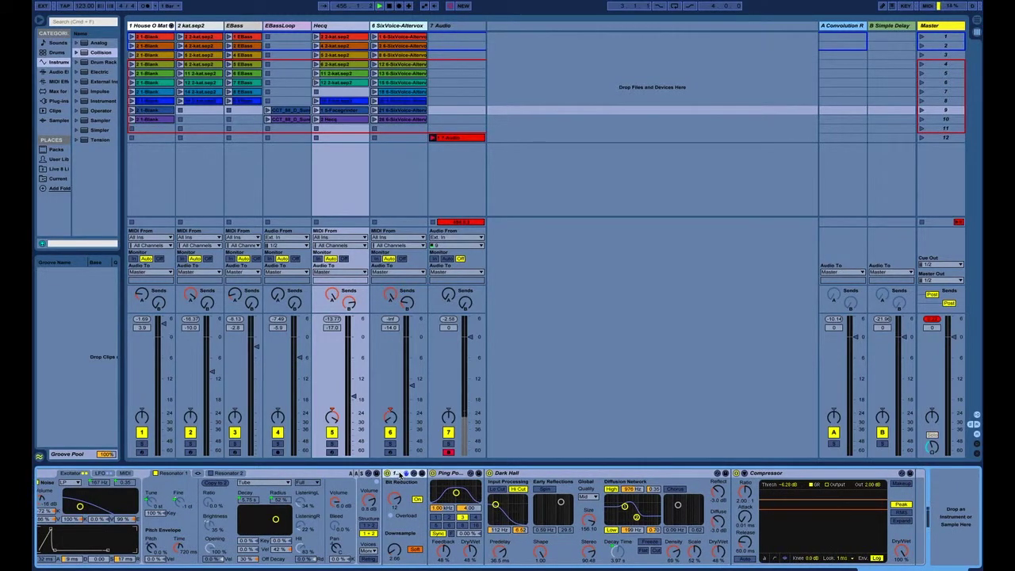
pyautogui.click(455, 480)
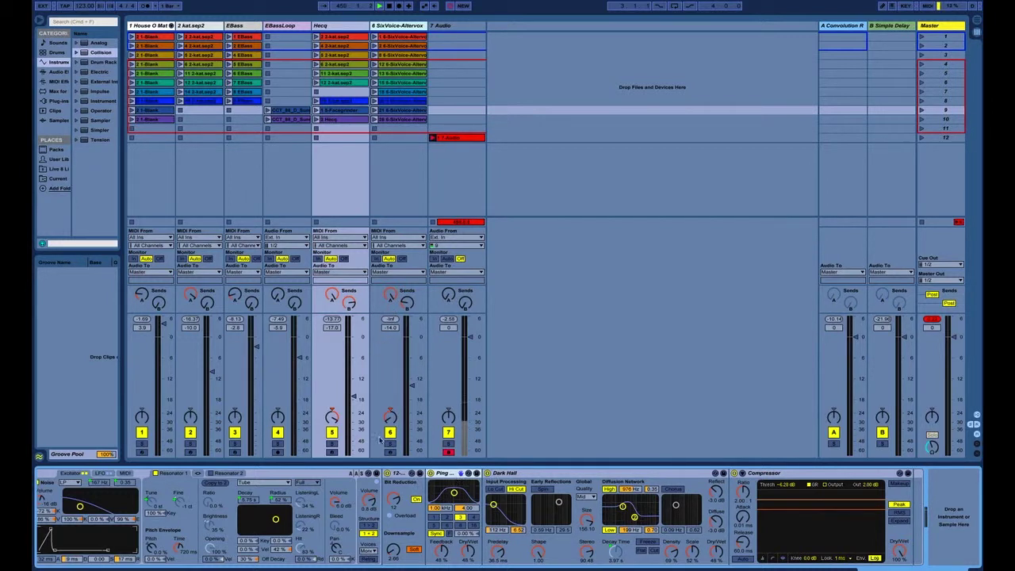
pyautogui.click(322, 411)
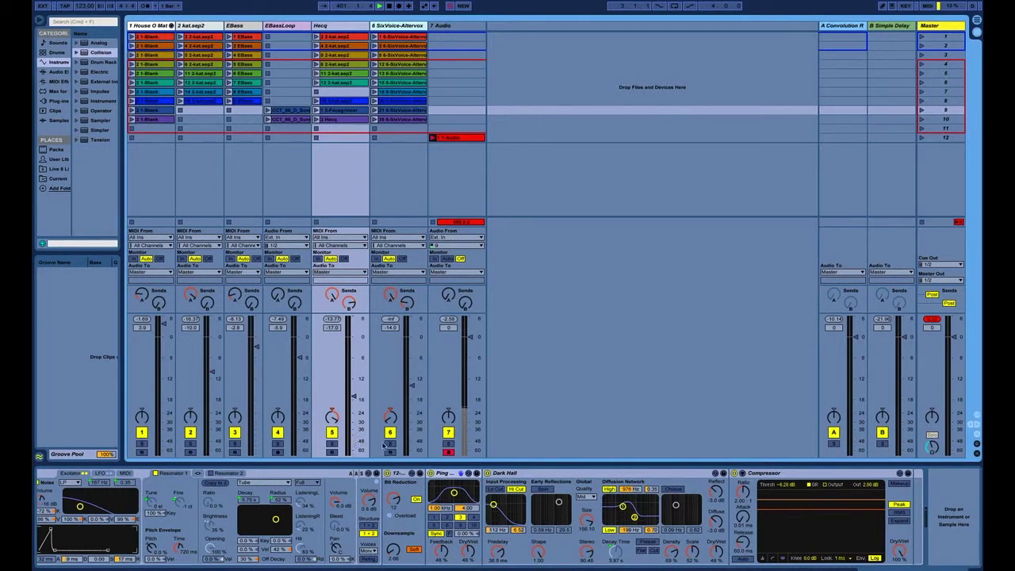
pyautogui.click(509, 473)
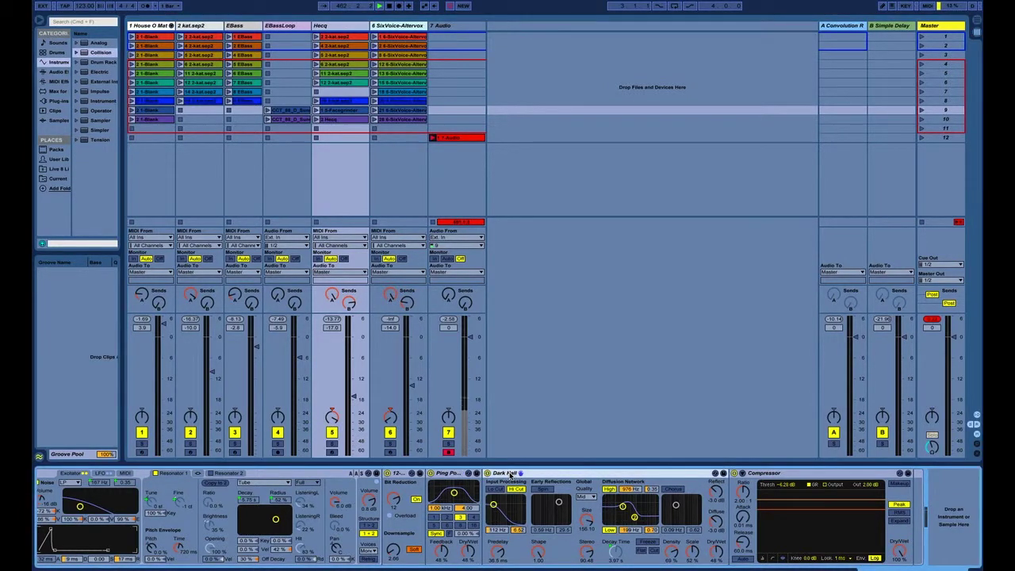
pyautogui.click(767, 474)
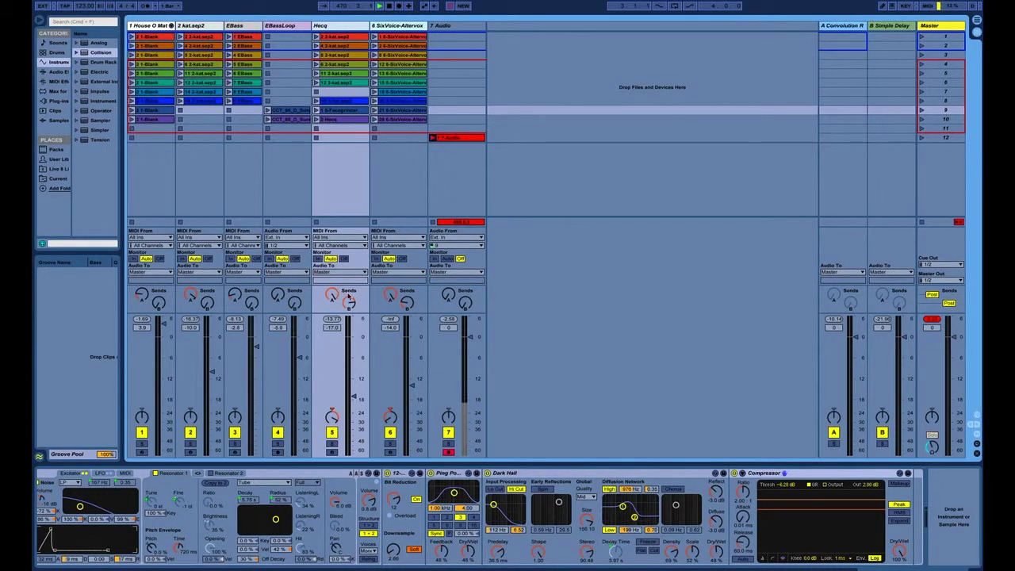
# Step: Show the devices on the Convolution Reverb and Simple Delay return tracks, and go back to the Hecq track
pyautogui.click(839, 28)
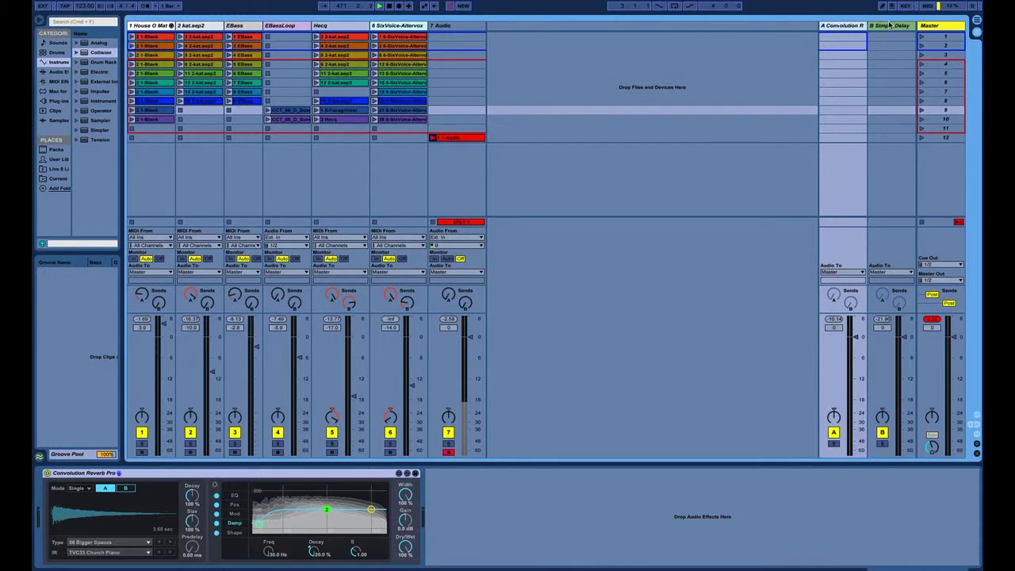
pyautogui.click(889, 27)
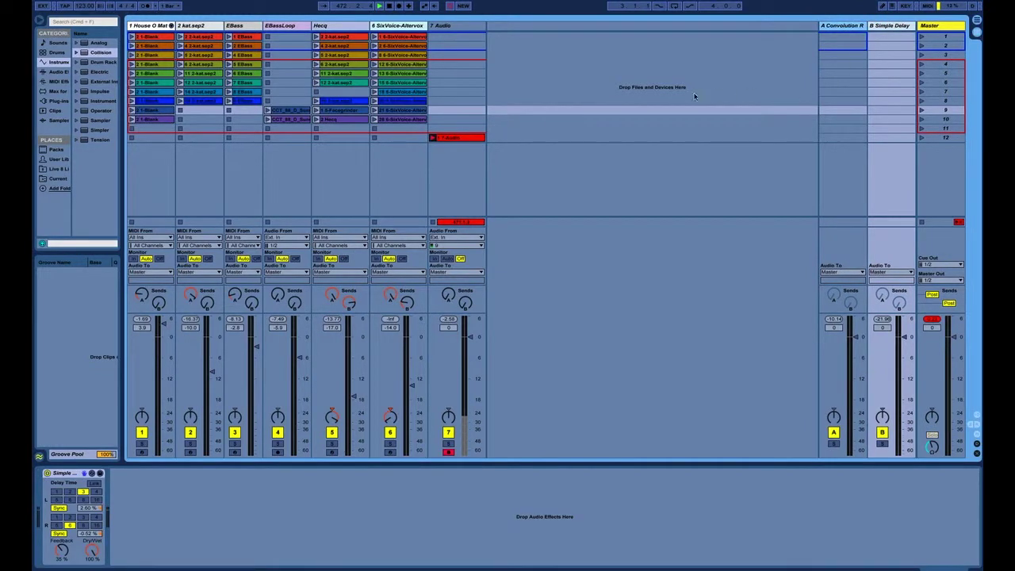
pyautogui.click(336, 26)
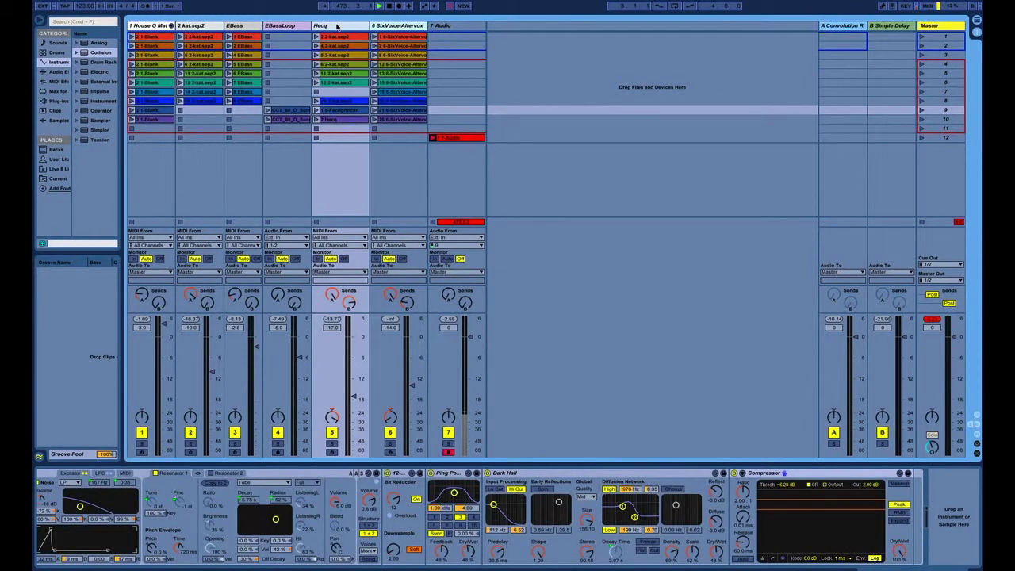
# Step: Open the Hecq track's Facegrinder clip in scene 9 and display its Mixer Track Volume envelope
pyautogui.doubleClick(343, 119)
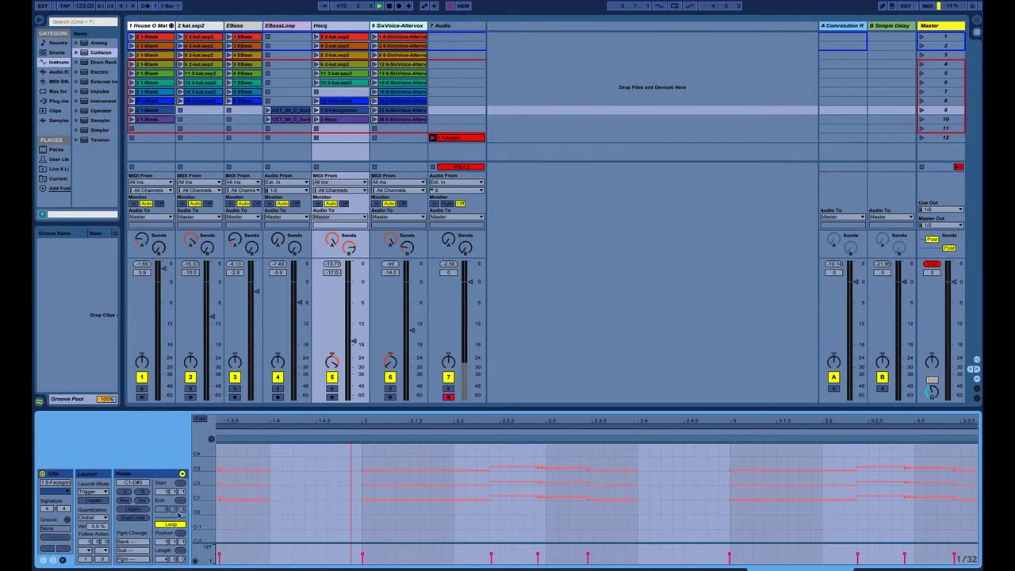
pyautogui.click(62, 560)
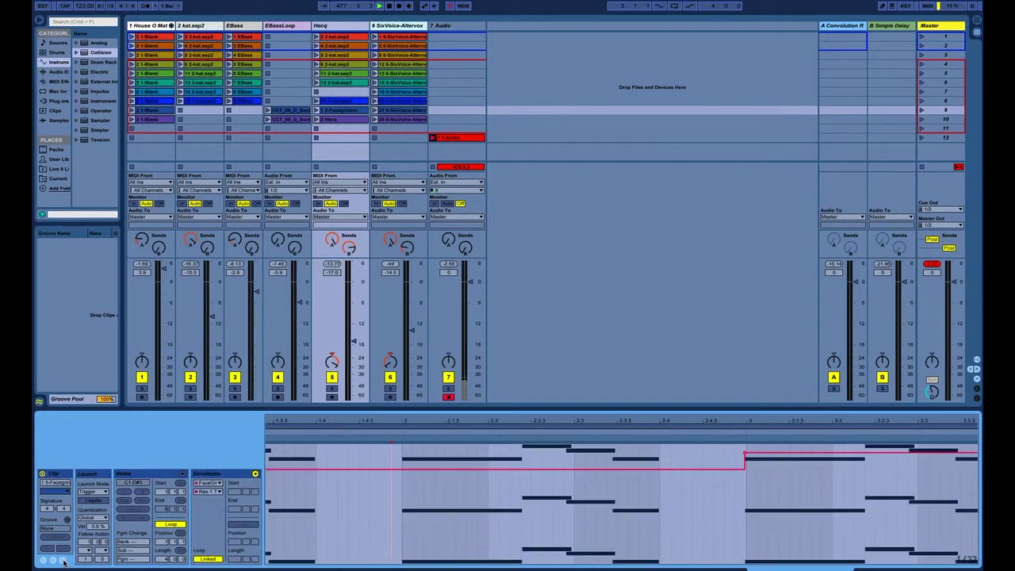
pyautogui.click(62, 560)
pyautogui.click(62, 560)
pyautogui.click(219, 485)
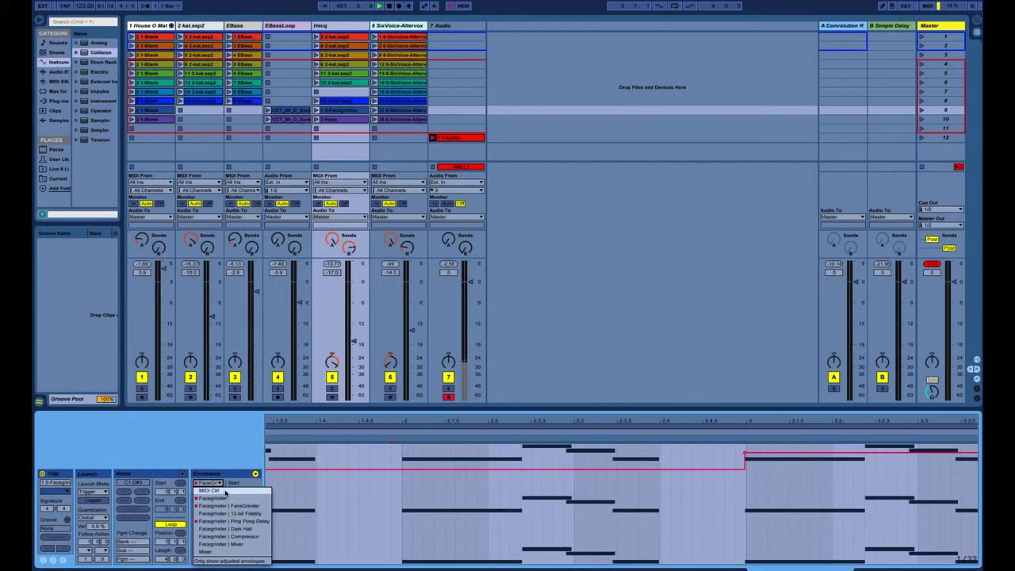
pyautogui.click(220, 552)
pyautogui.click(216, 492)
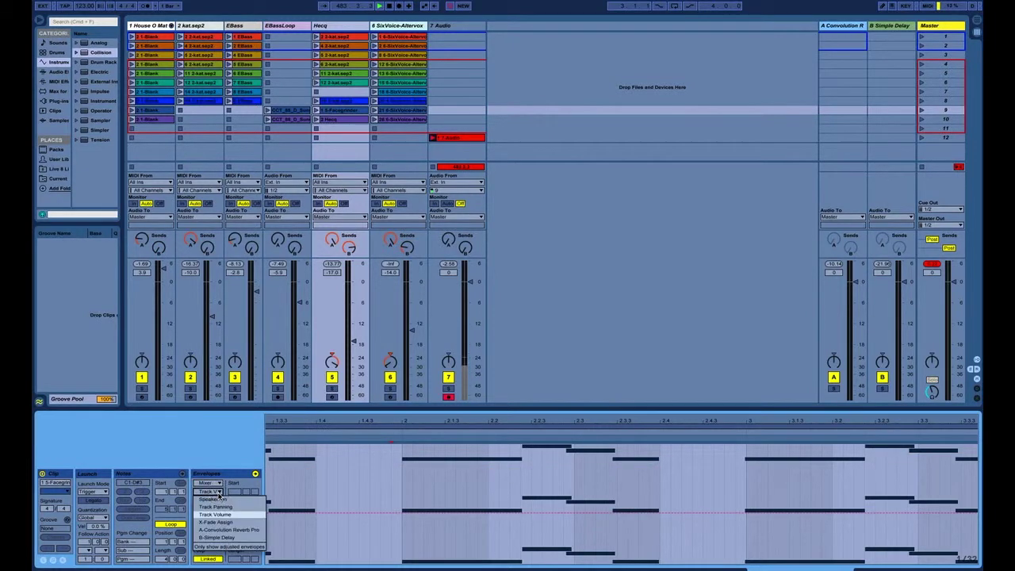
pyautogui.click(215, 513)
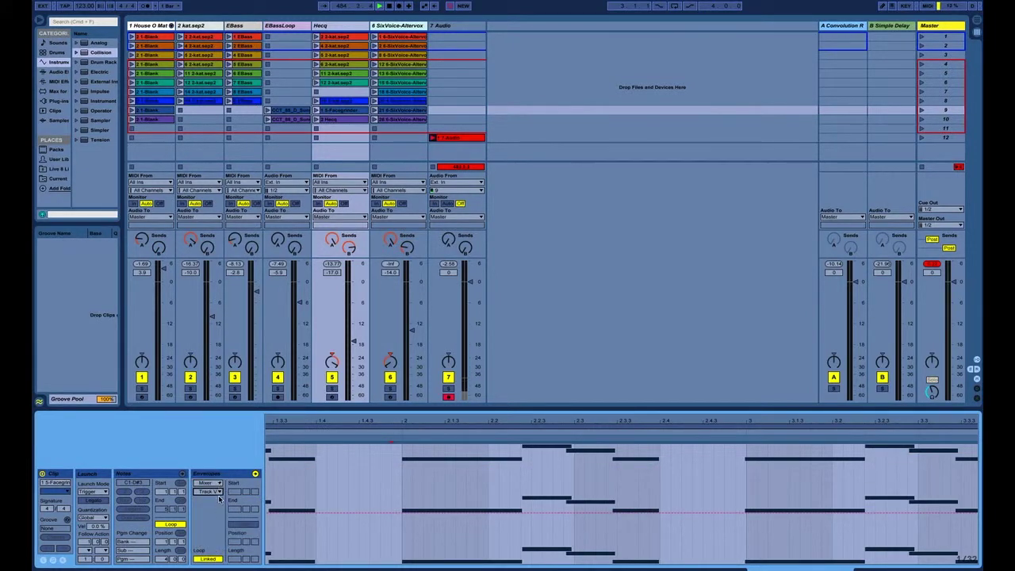
# Step: Display the clip's FaceGrinder Res 1 Type envelope and examine its resonator type changes across the bars
pyautogui.click(209, 482)
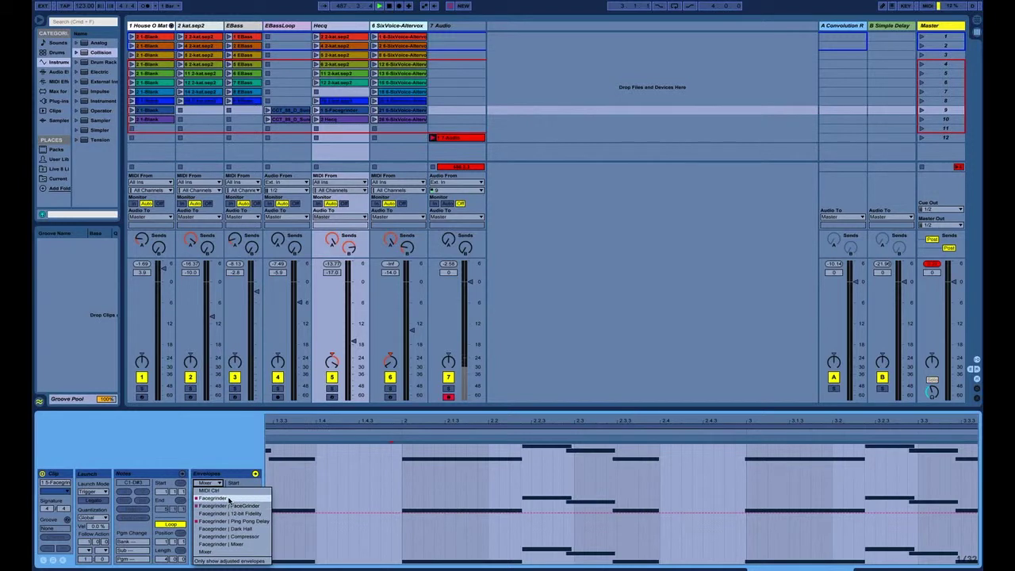
pyautogui.click(230, 506)
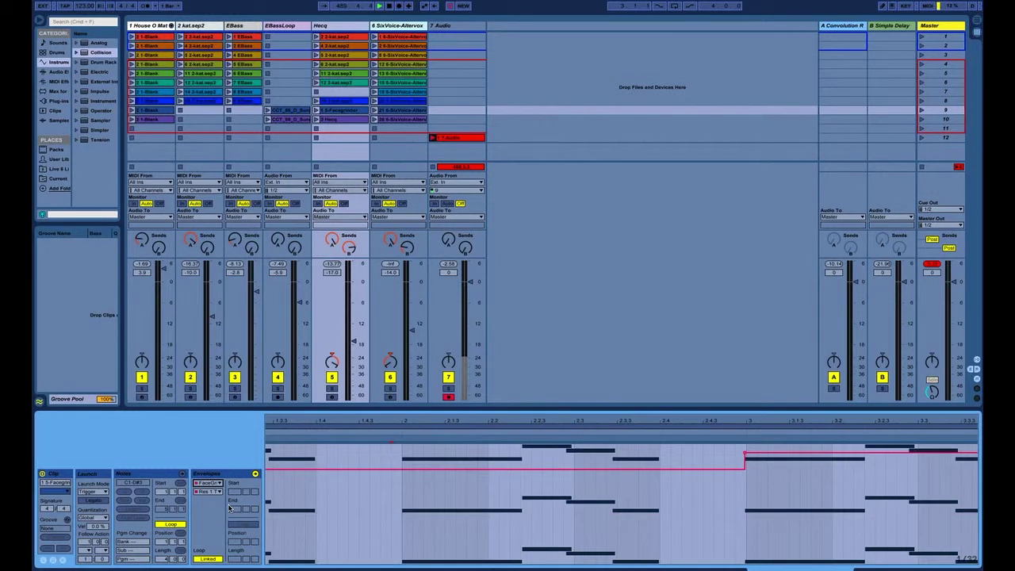
pyautogui.click(208, 493)
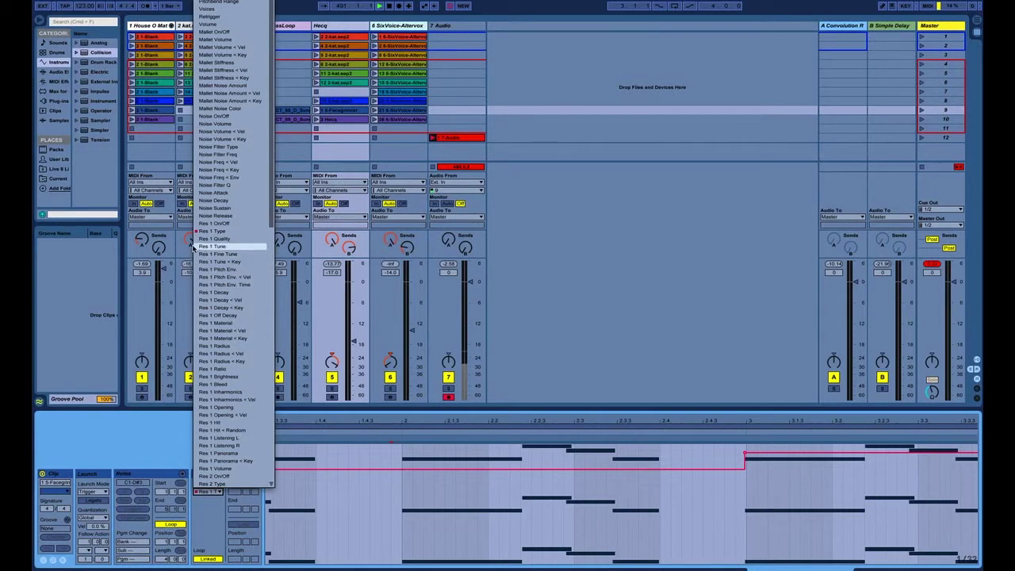
pyautogui.click(201, 231)
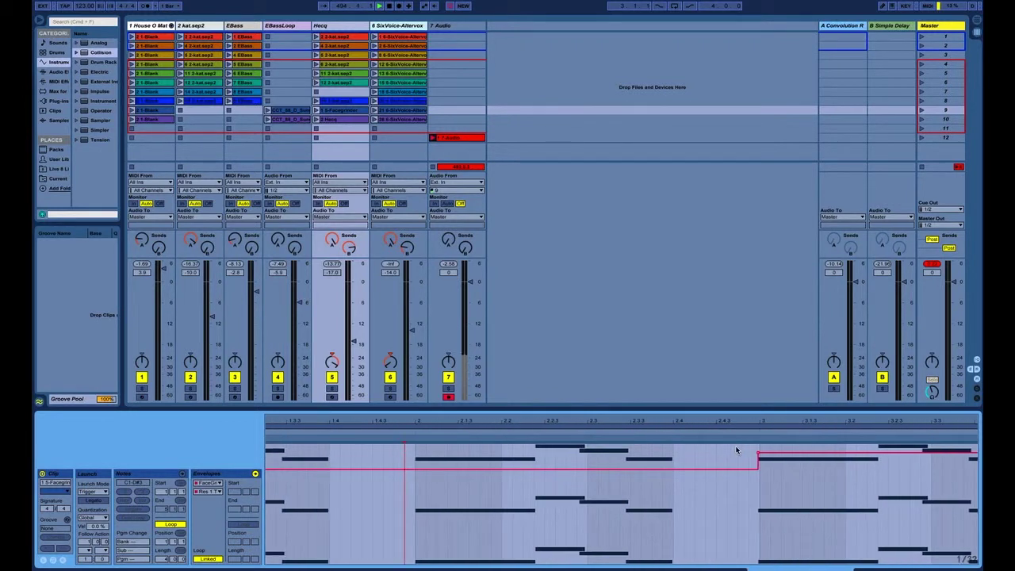
pyautogui.moveTo(758, 455)
pyautogui.hscroll(-5, 672, 482)
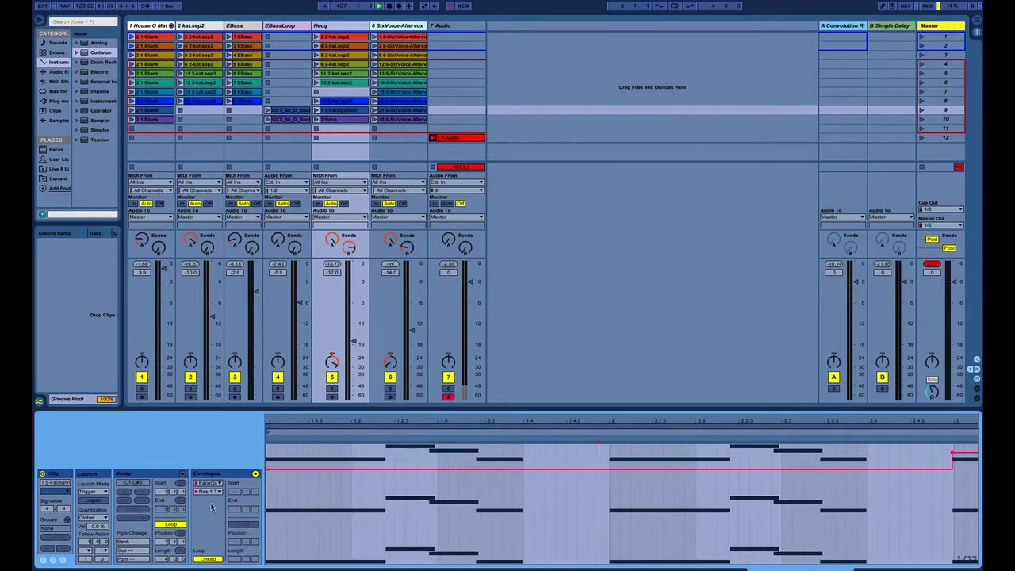
pyautogui.hscroll(14, 412, 495)
pyautogui.hscroll(1, 413, 498)
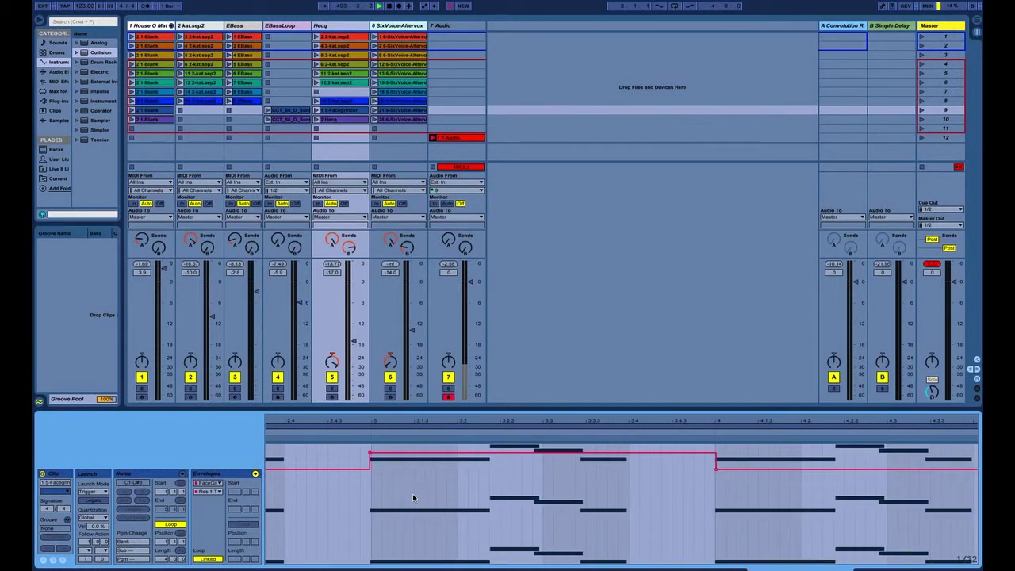
pyautogui.hscroll(-2, 412, 498)
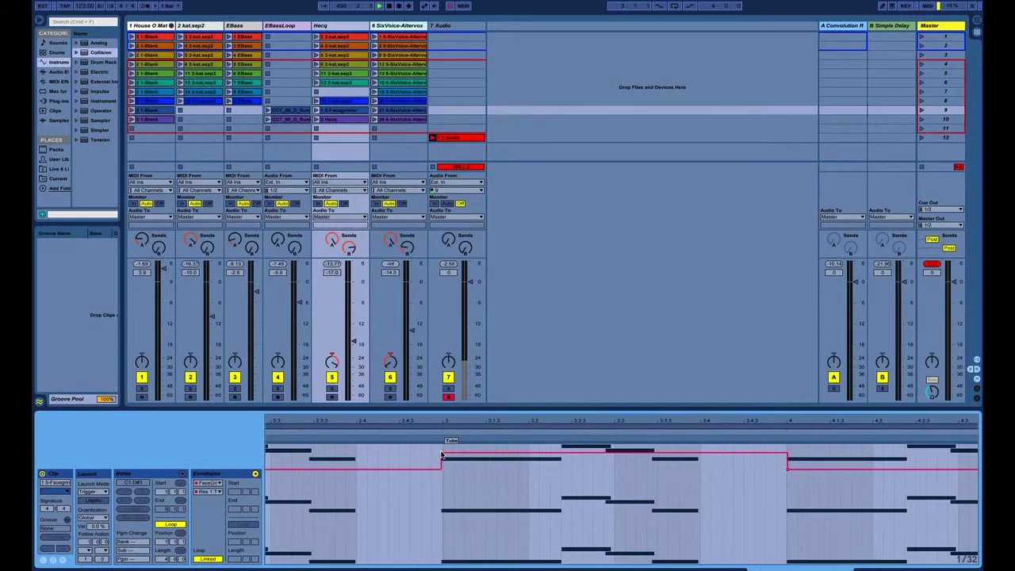
# Step: Switch the clip's envelope view to the Ping Pong Delay device and examine its beat delay automation
pyautogui.click(221, 493)
pyautogui.click(221, 493)
pyautogui.click(210, 482)
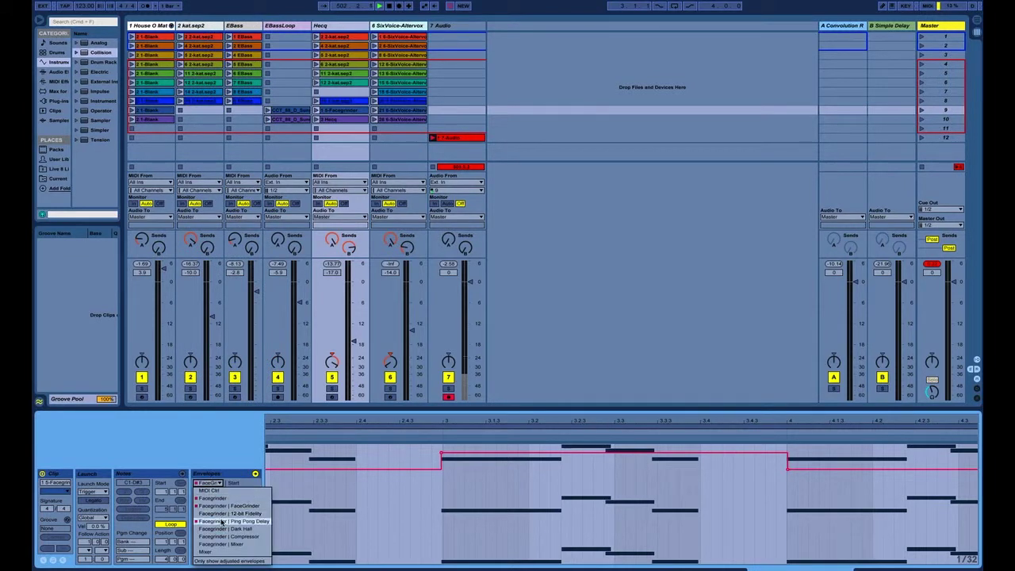
pyautogui.click(222, 521)
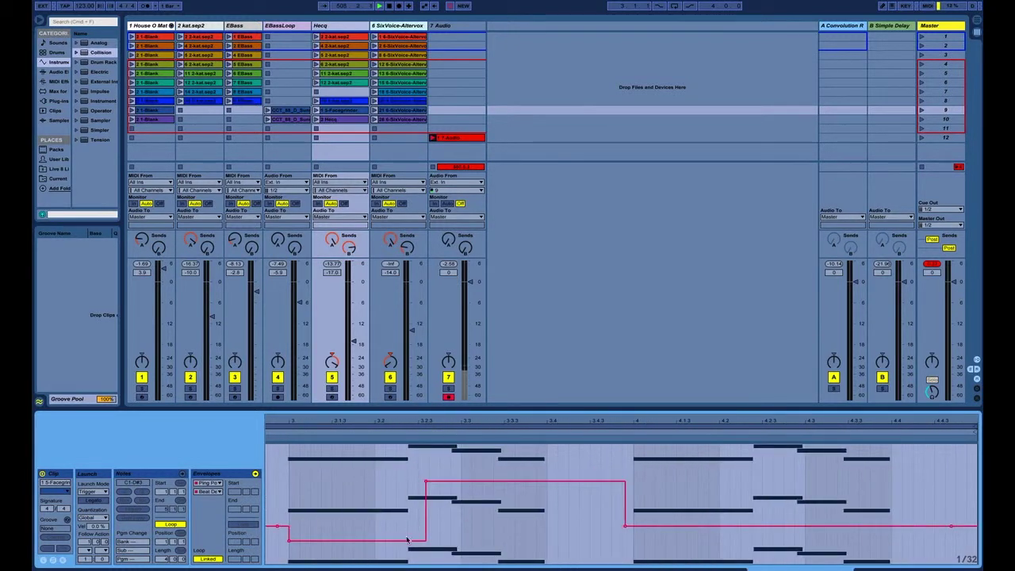
# Step: Return to the Hecq track's devices and check the delay modes offered for Ping Pong Delay, keeping it on Repitch
pyautogui.click(389, 26)
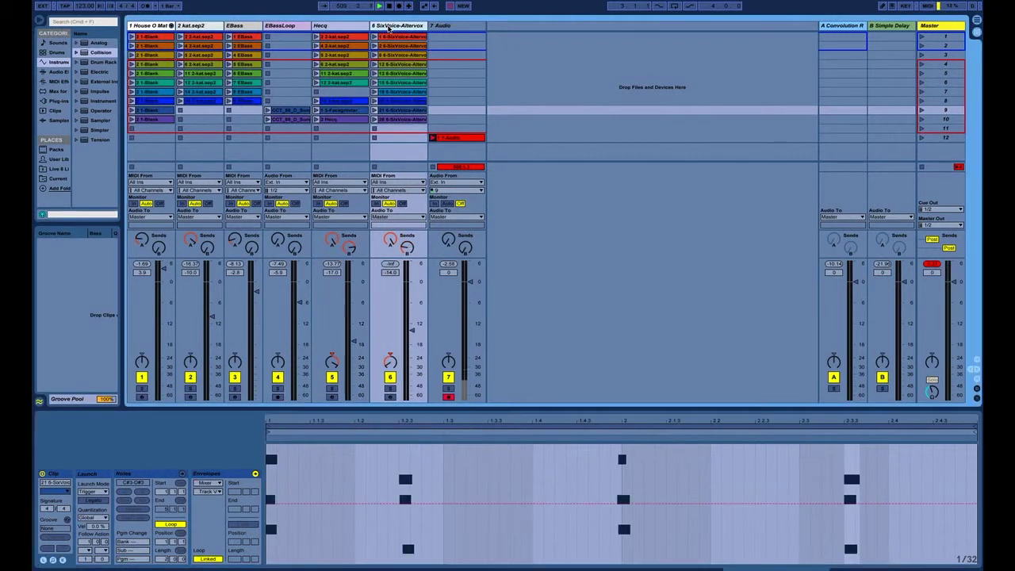
pyautogui.click(347, 28)
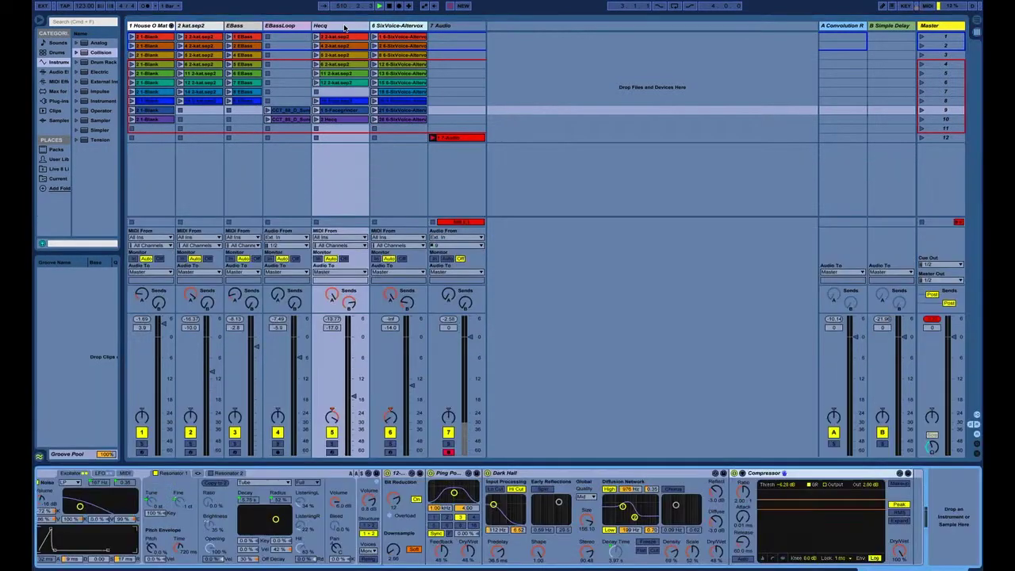
pyautogui.click(446, 473)
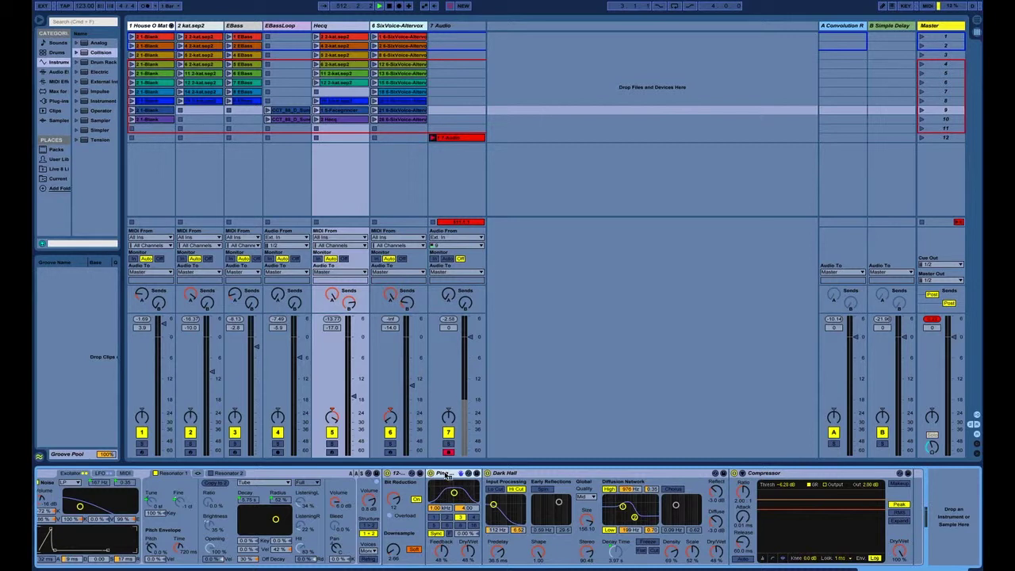
pyautogui.rightClick(447, 474)
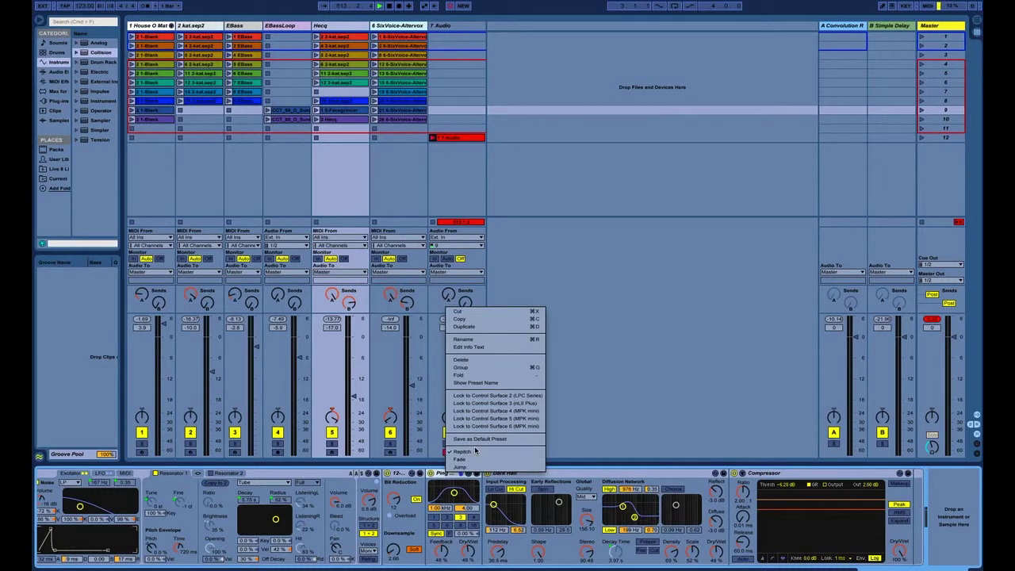
pyautogui.click(437, 473)
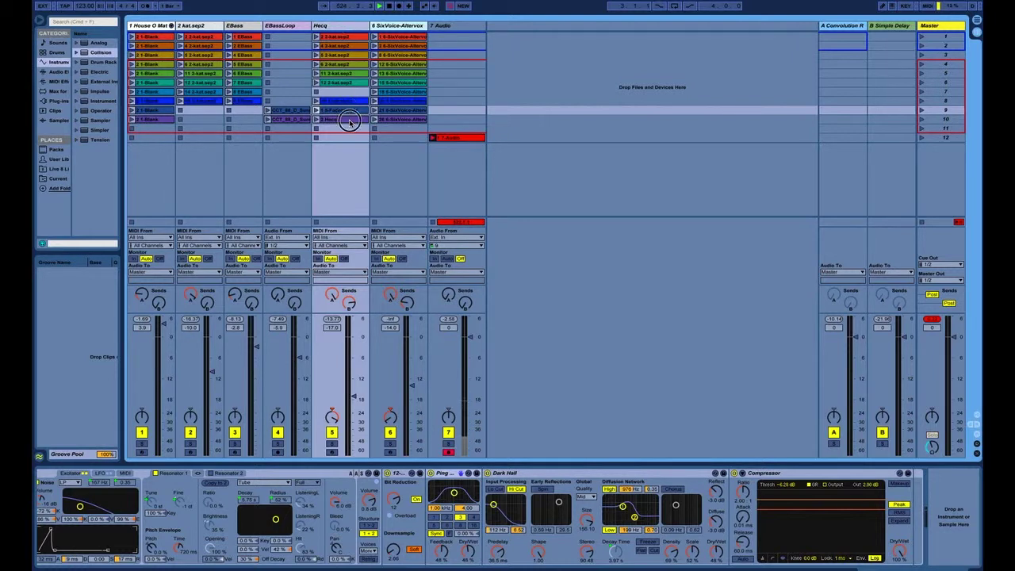
# Step: Audition the Hecq track's clips in scenes 1 to 4 in turn, and stop the track's playback
pyautogui.click(348, 37)
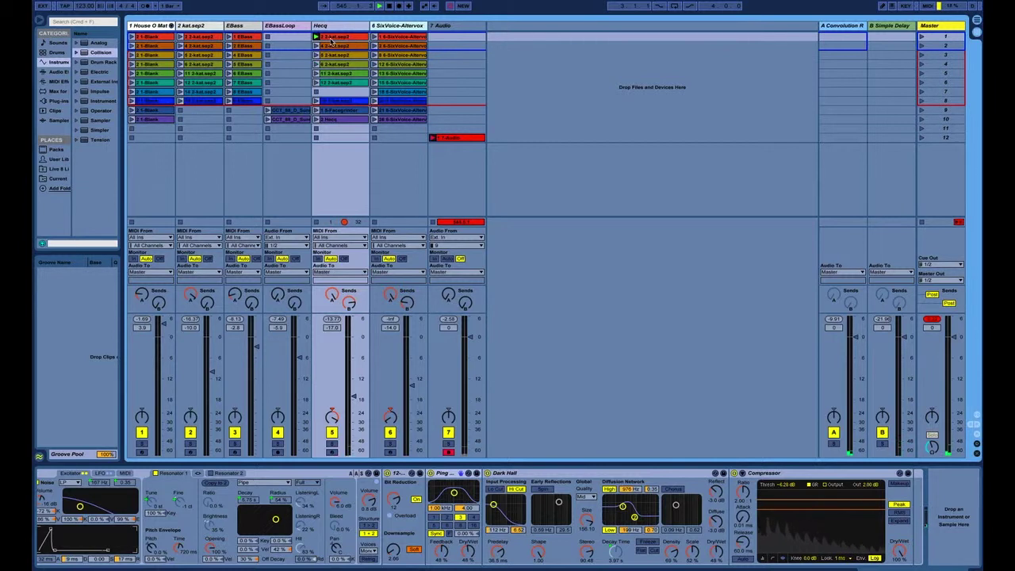
pyautogui.click(317, 46)
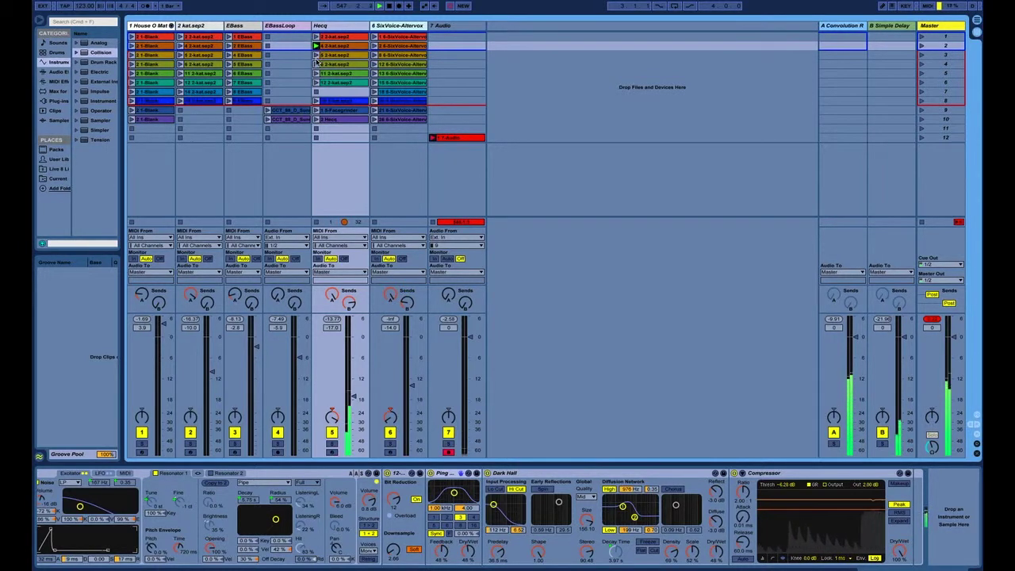
pyautogui.click(316, 55)
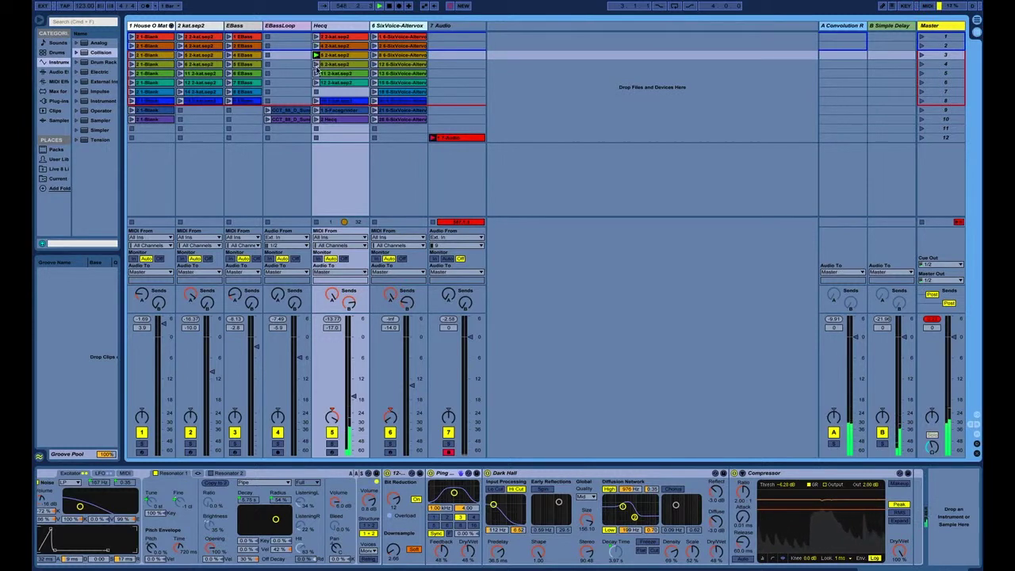
pyautogui.click(316, 65)
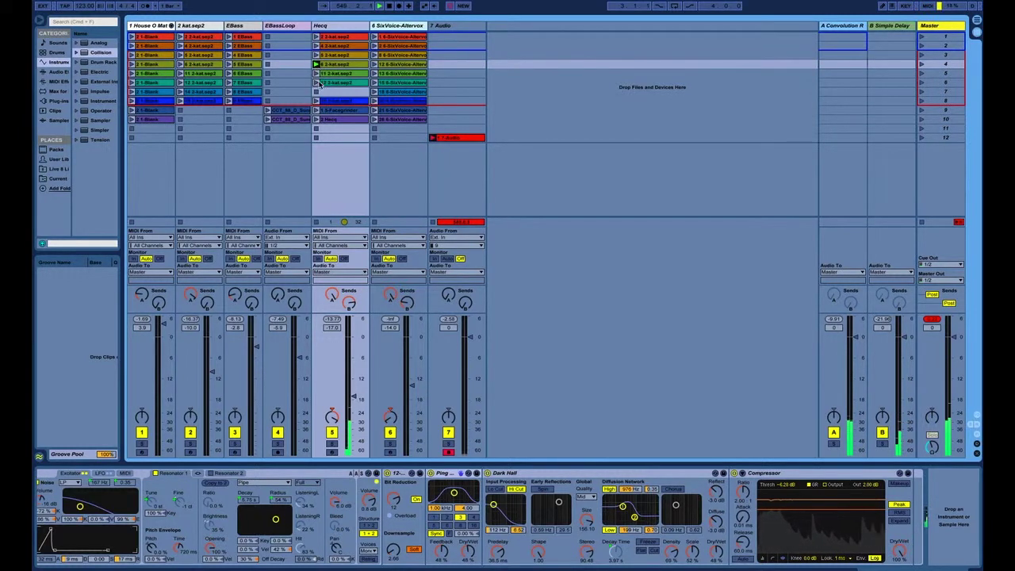
pyautogui.click(316, 92)
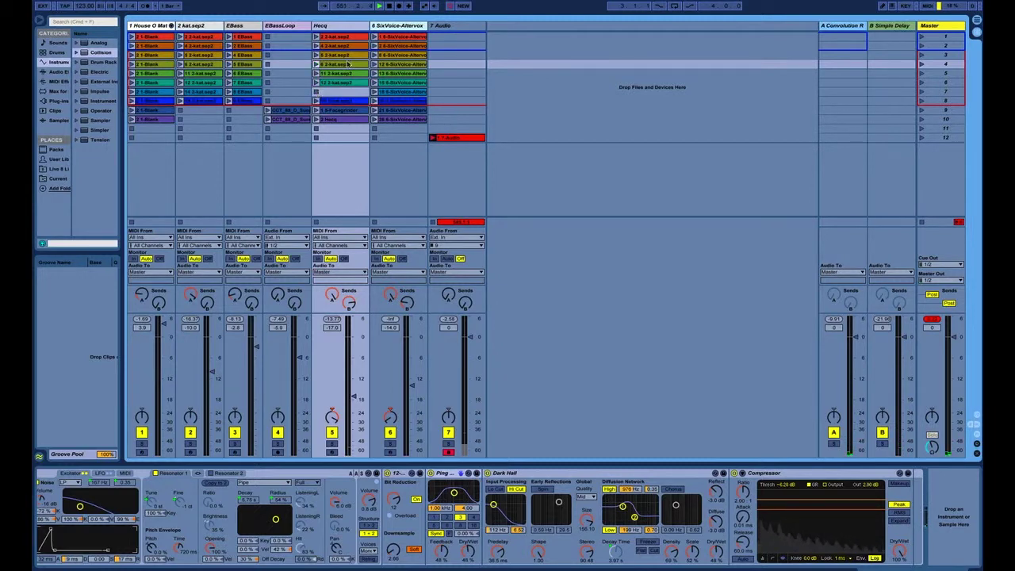
# Step: Show the SixVoice-Altervox track's device chain
pyautogui.click(392, 26)
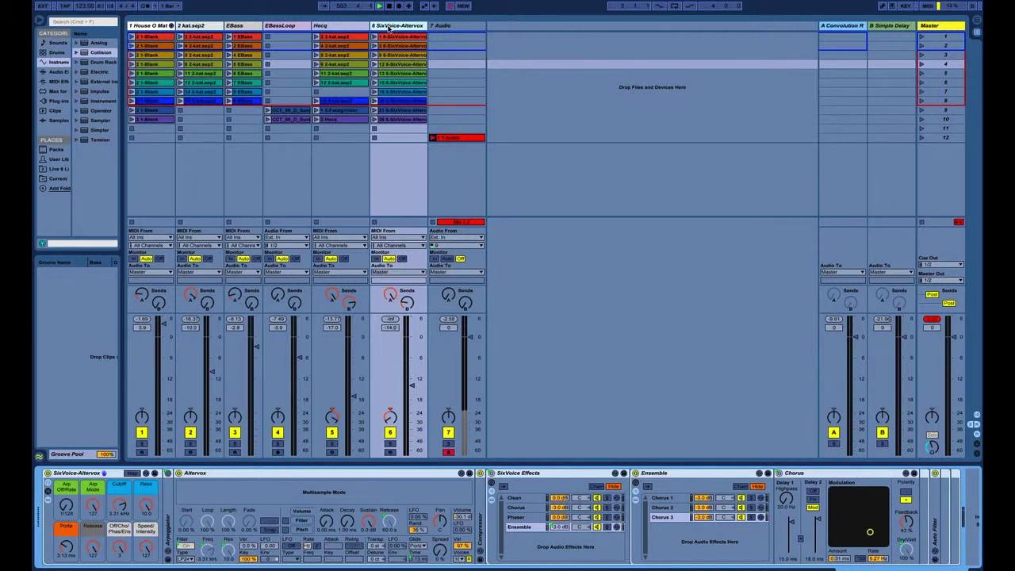
pyautogui.click(388, 26)
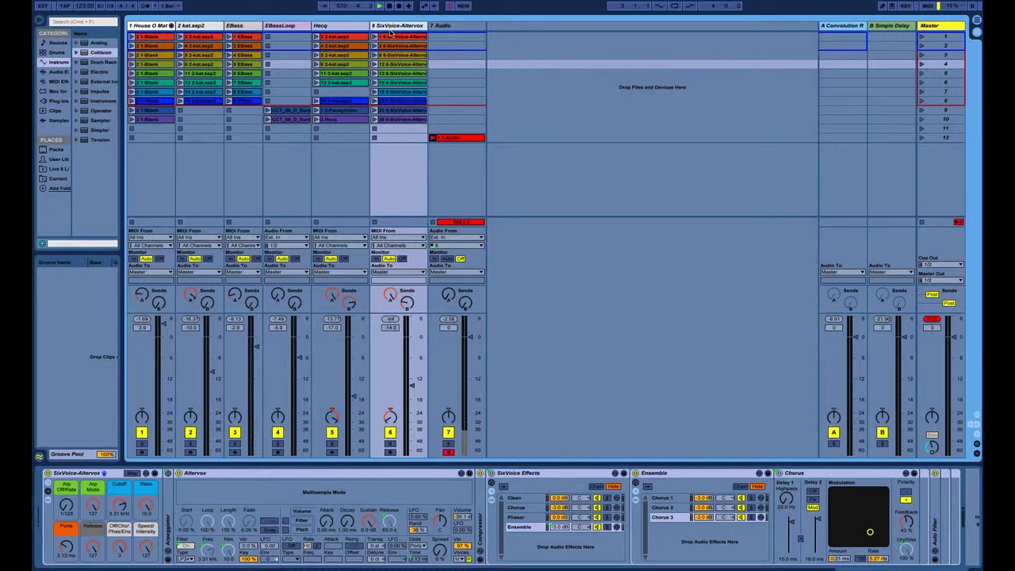
# Step: Examine the SixVoice-Altervox device chain through its effects racks, and the Convolution Reverb and Simple Delay on the return tracks
pyautogui.doubleClick(389, 27)
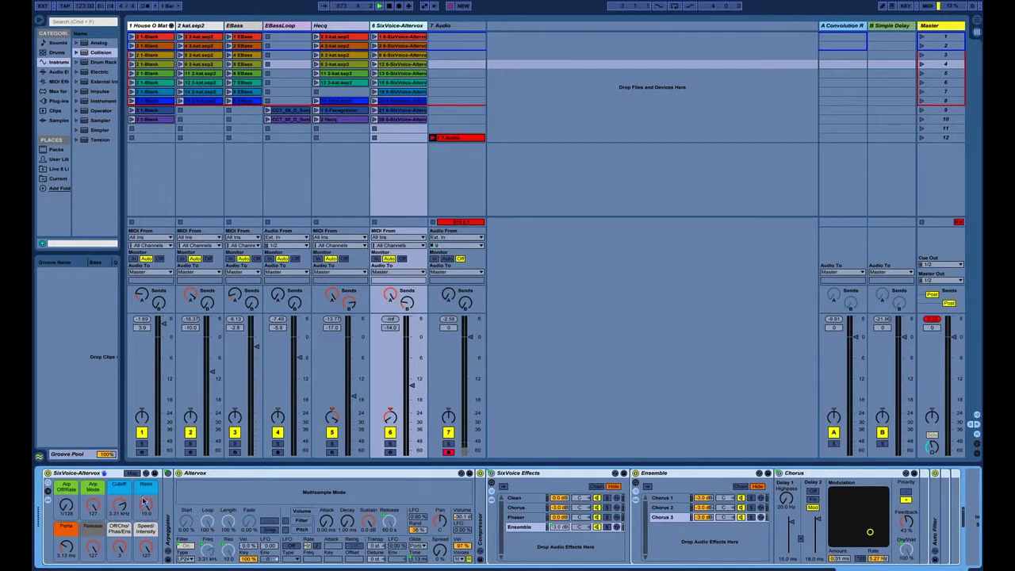
pyautogui.hscroll(1, 350, 512)
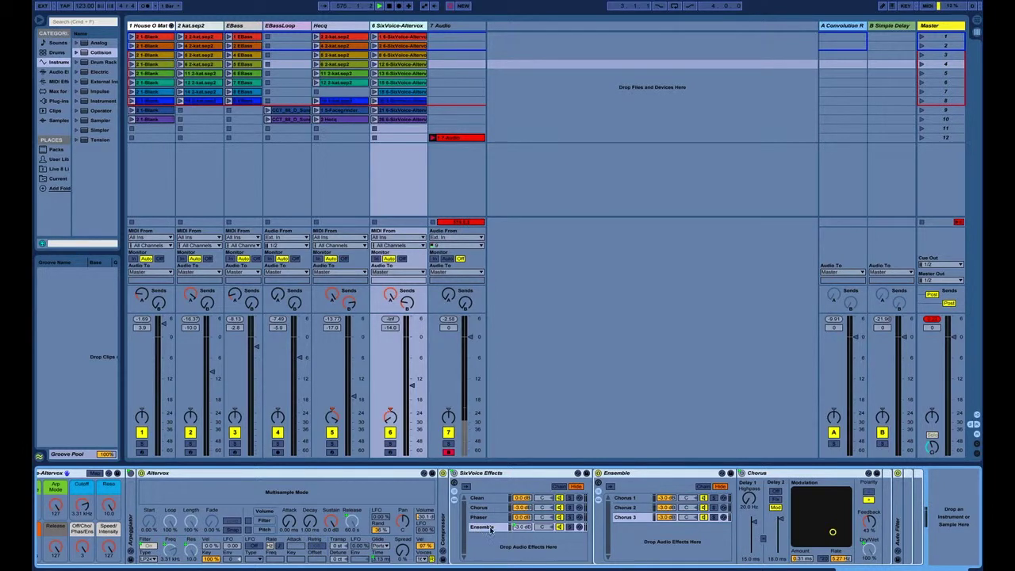
pyautogui.click(838, 26)
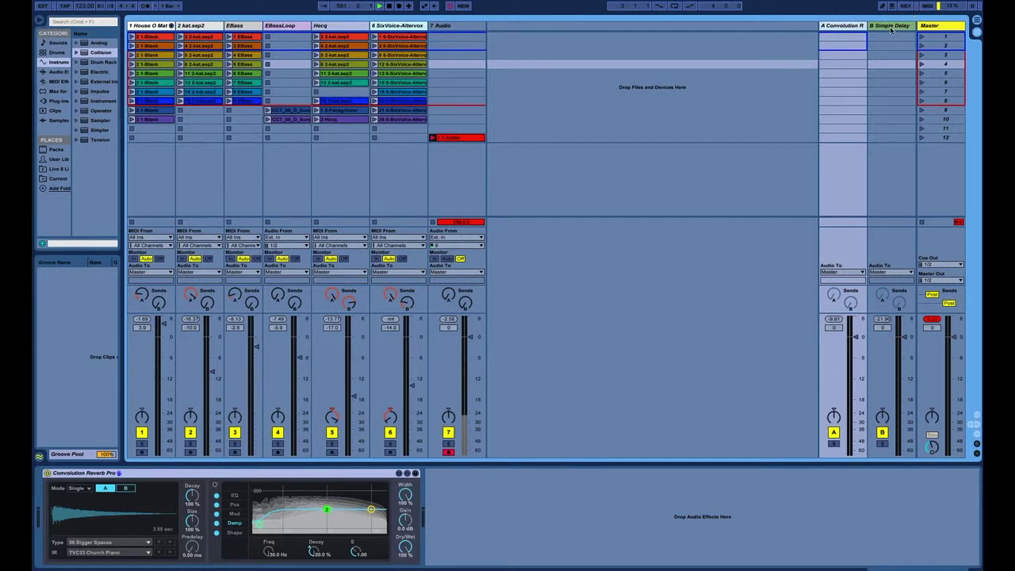
pyautogui.click(876, 35)
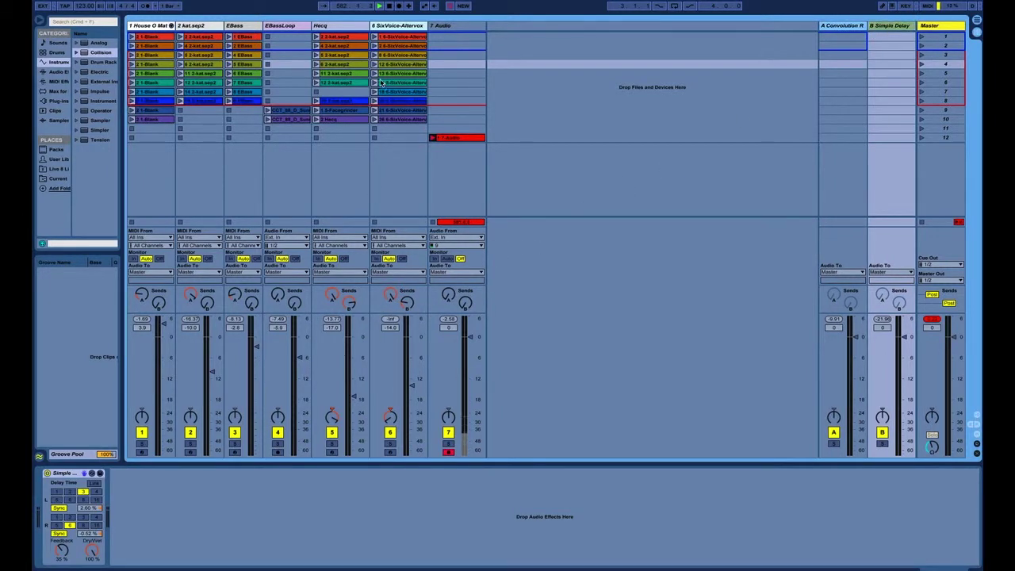
# Step: Review the device chains of the Hecq and kat.sep2 tracks, and return to the SixVoice-Altervox devices
pyautogui.click(340, 25)
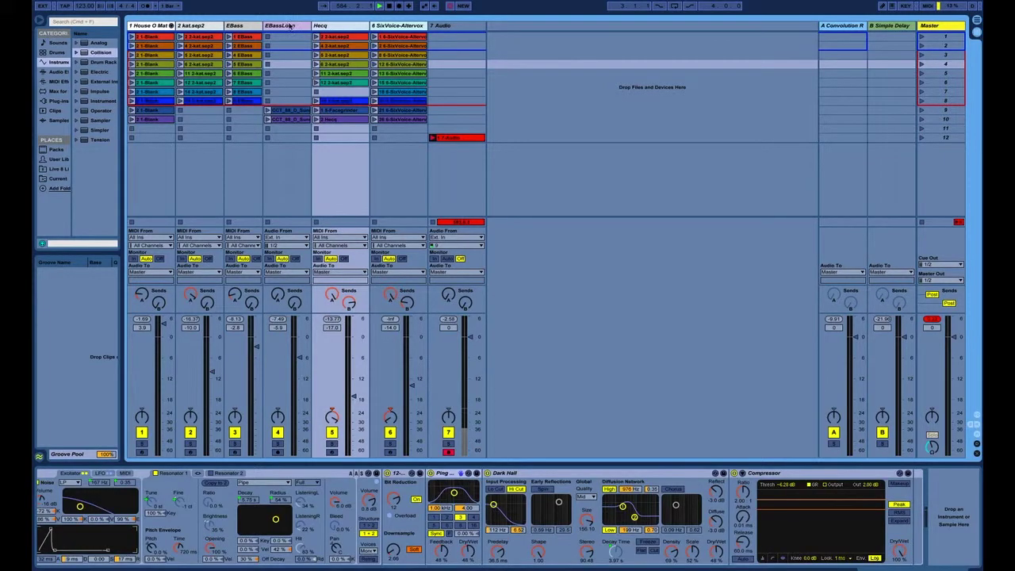
pyautogui.click(200, 26)
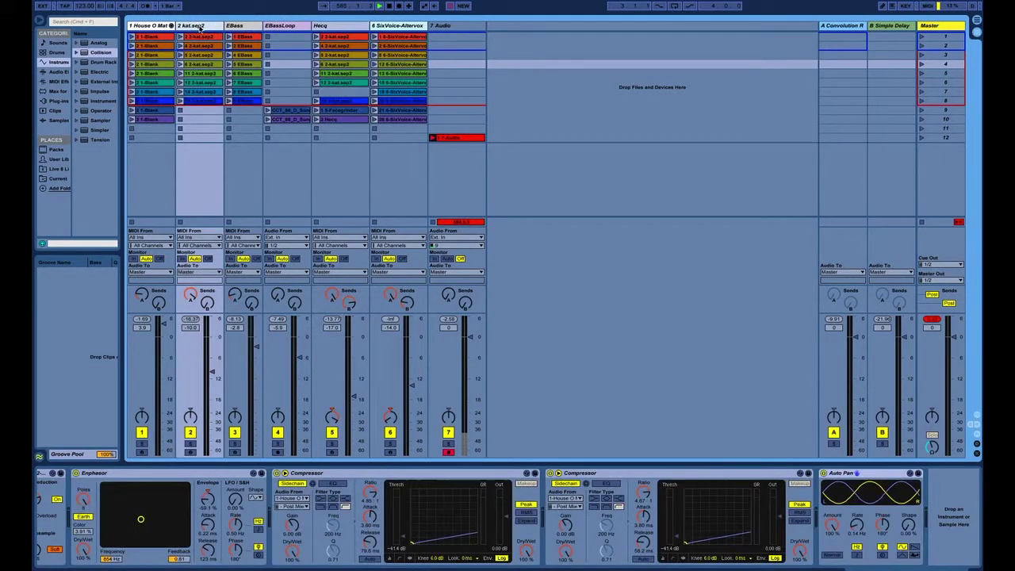
pyautogui.click(403, 27)
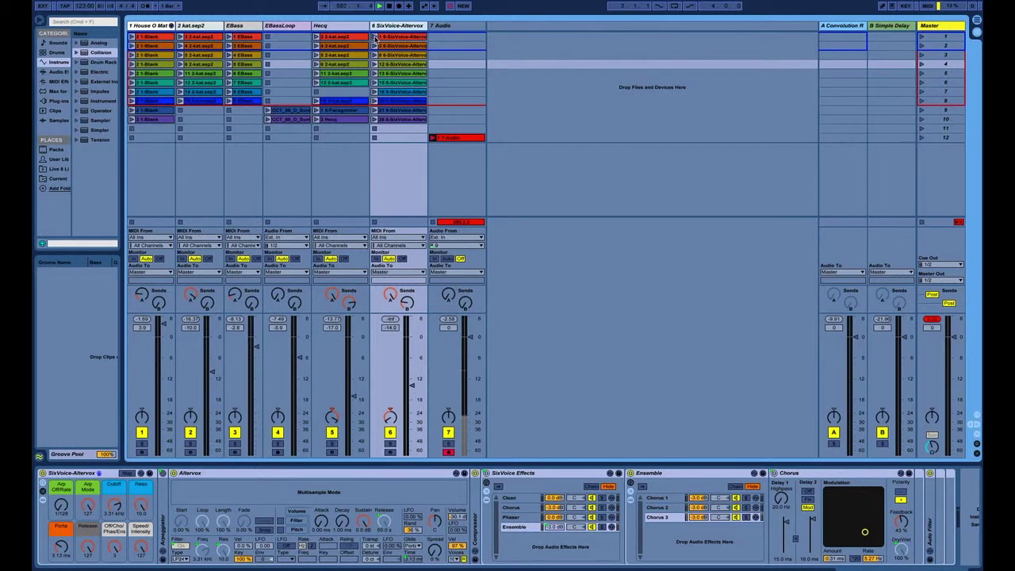
# Step: Audition the SixVoice-Altervox track's clips in scenes 1, 5, 6 and 7 in turn, and stop the track's playback
pyautogui.click(374, 36)
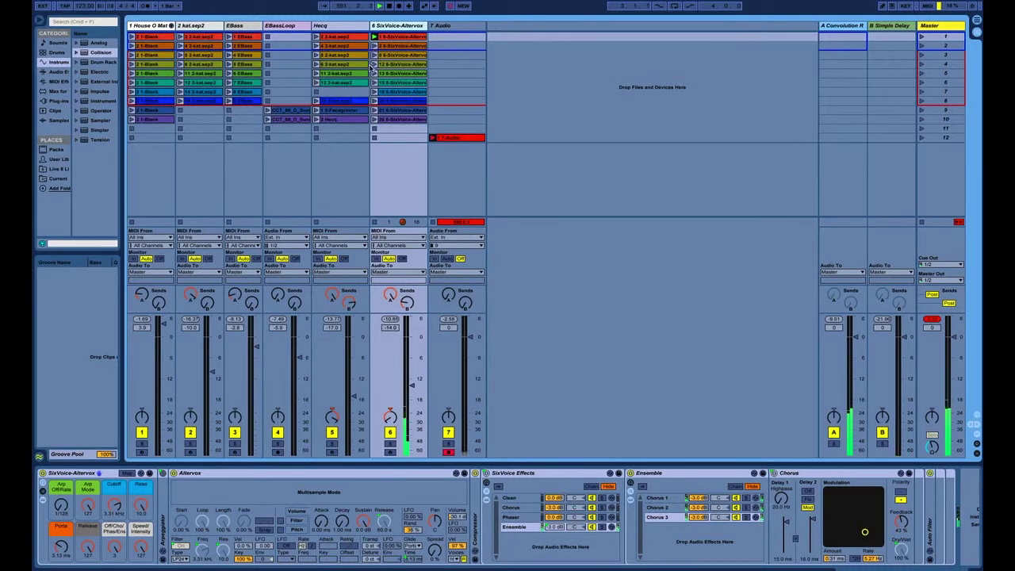
pyautogui.click(374, 73)
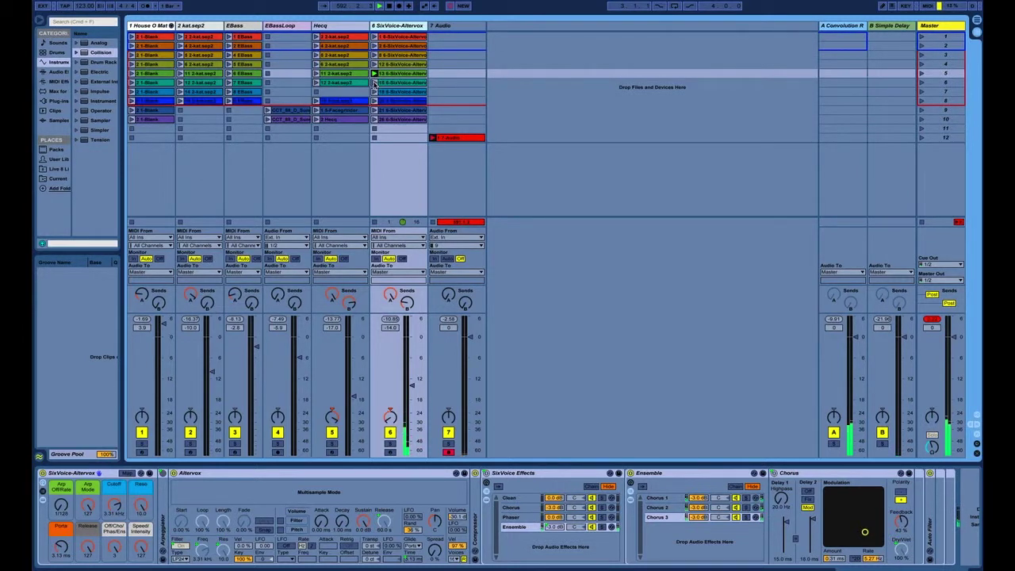
pyautogui.click(375, 83)
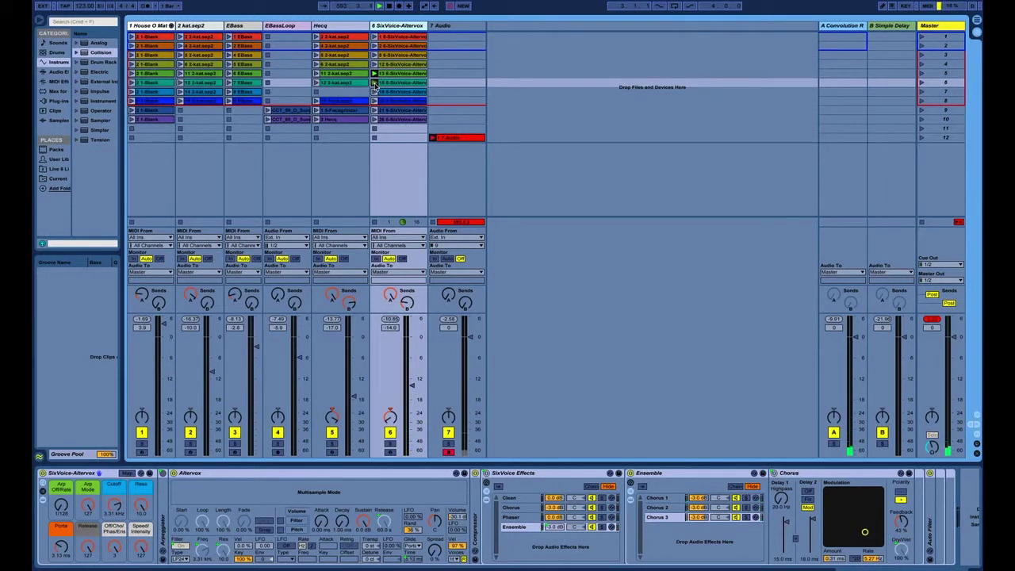
pyautogui.click(375, 93)
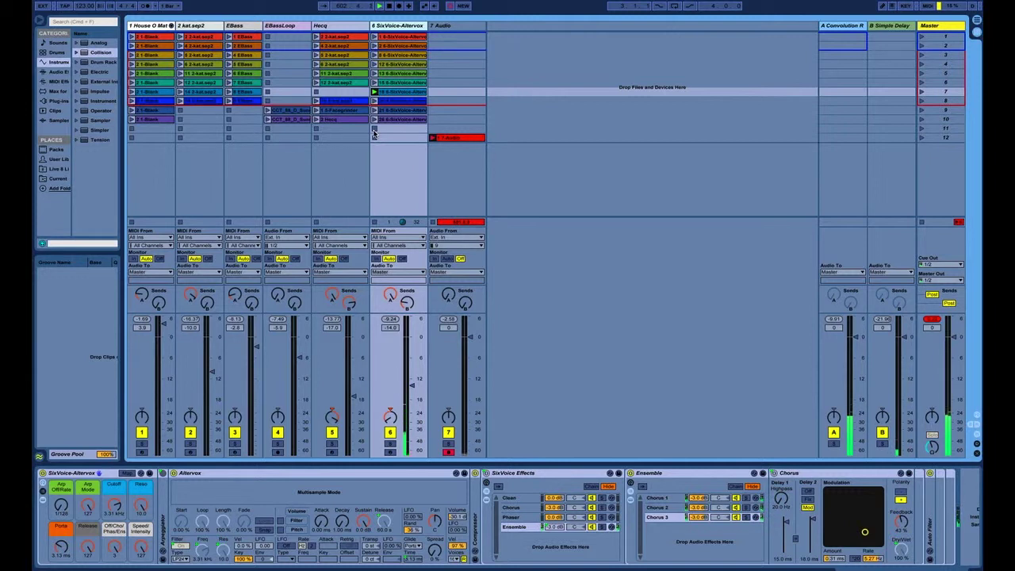
pyautogui.click(374, 130)
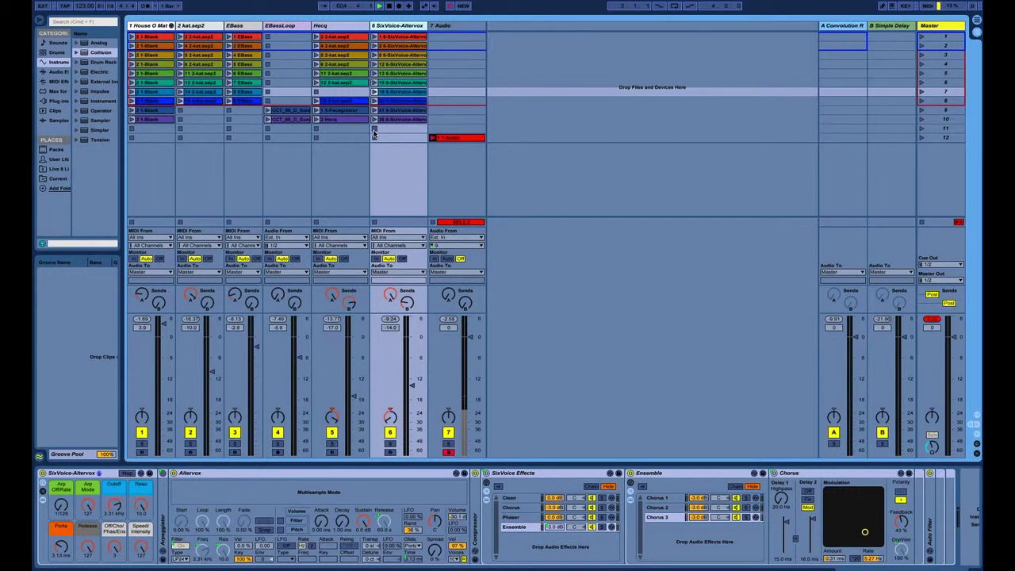
# Step: Go back through the SixVoice-Altervox and Hecq tracks to the EBassLoop track and show its devices
pyautogui.click(387, 25)
pyautogui.click(355, 25)
pyautogui.click(303, 27)
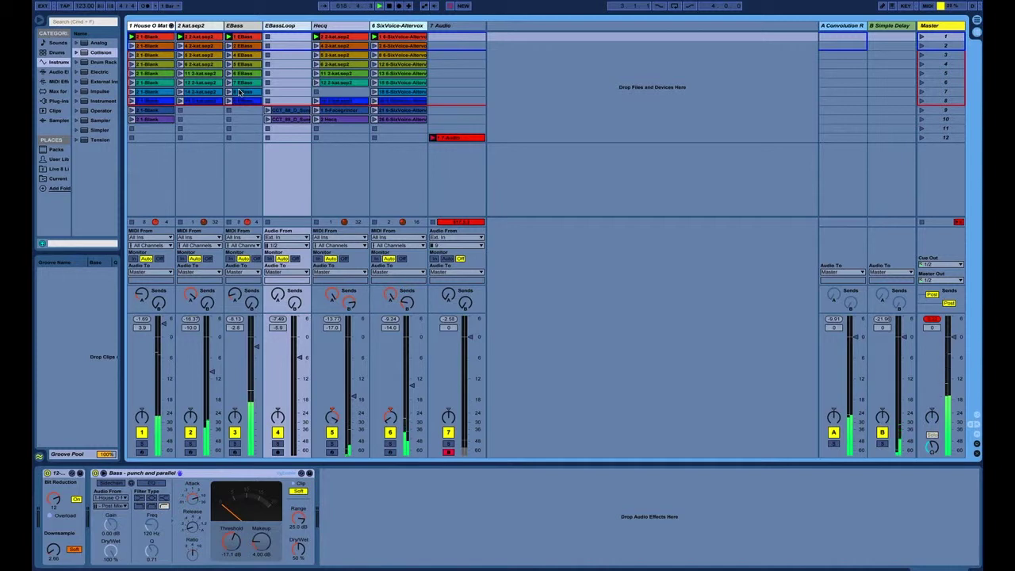
# Step: Play the full arrangement by launching the scenes in order down to scene 10, and stop all clips with the empty scene 11
pyautogui.press('Down')
pyautogui.press('Return')
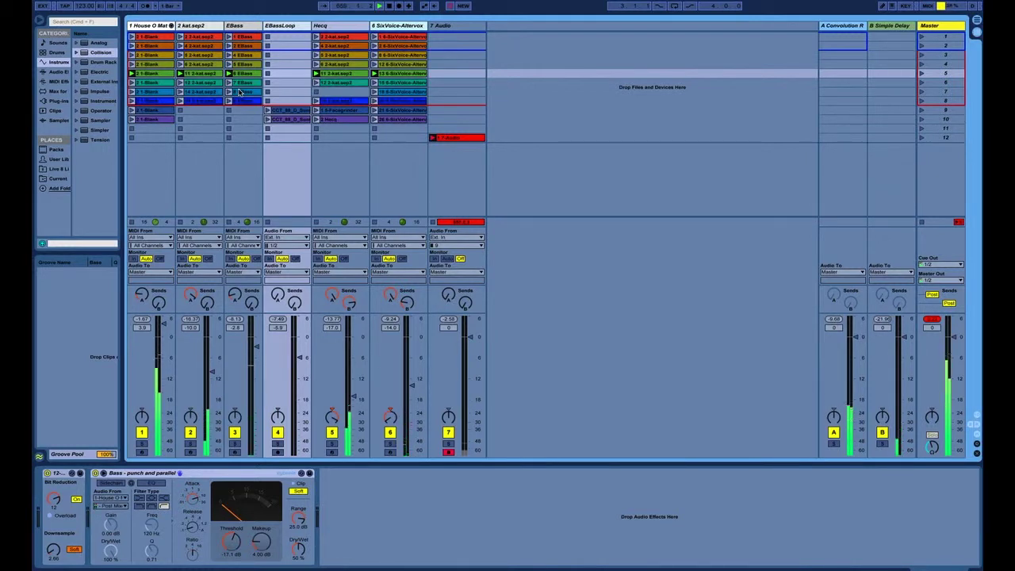
pyautogui.press('Down')
pyautogui.press('Return')
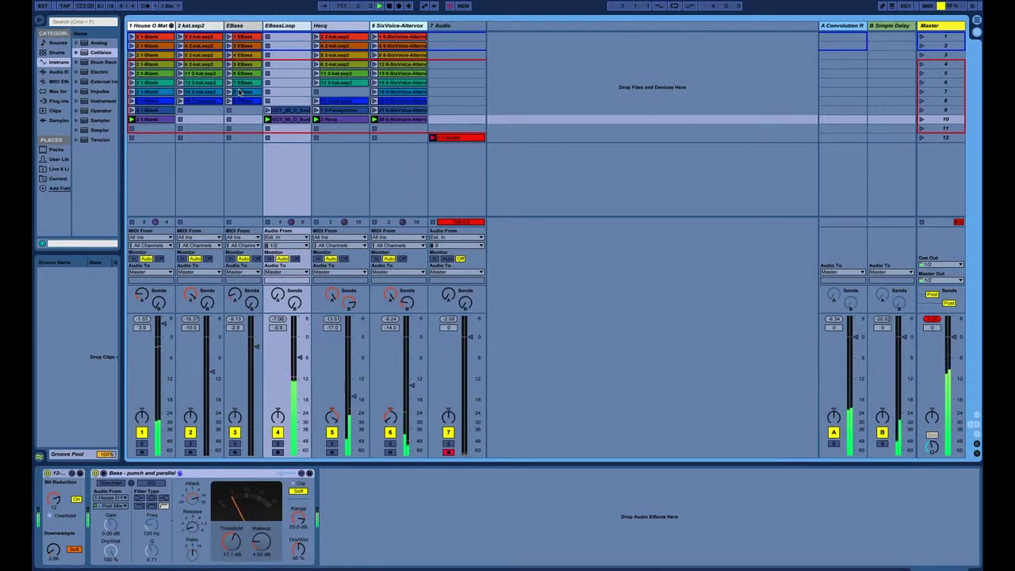
pyautogui.press('Down')
pyautogui.press('Return')
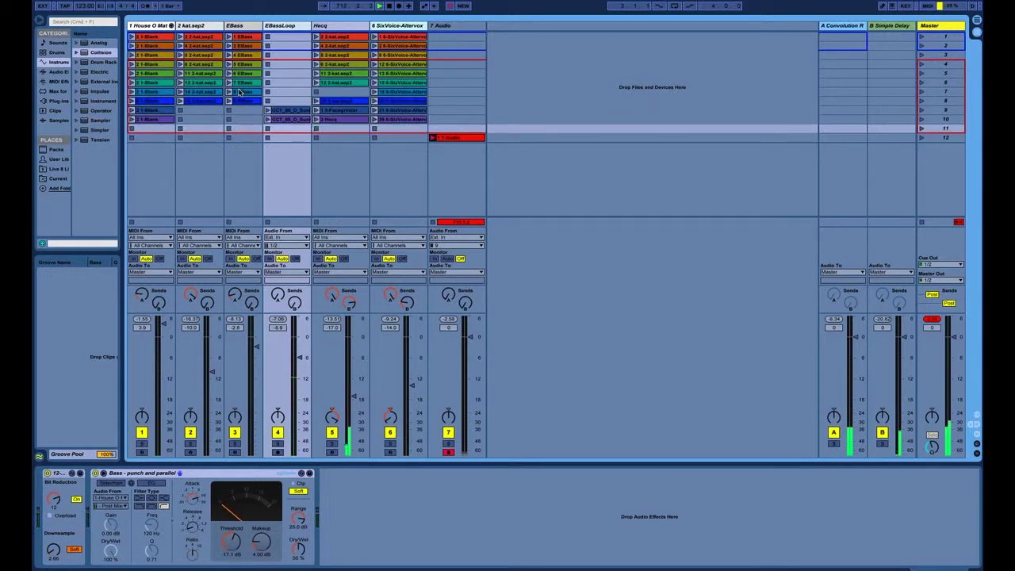